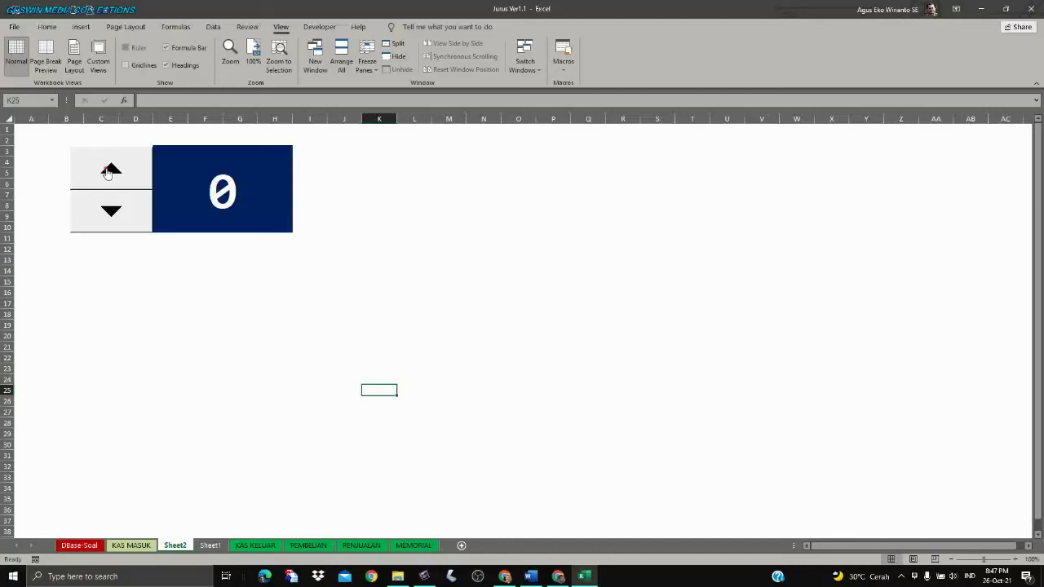
Step the Sheet2 navy number up and down, then step the KAS KELUAR header through transactions.
{"action": "left_click", "coordinate": [108, 170]}
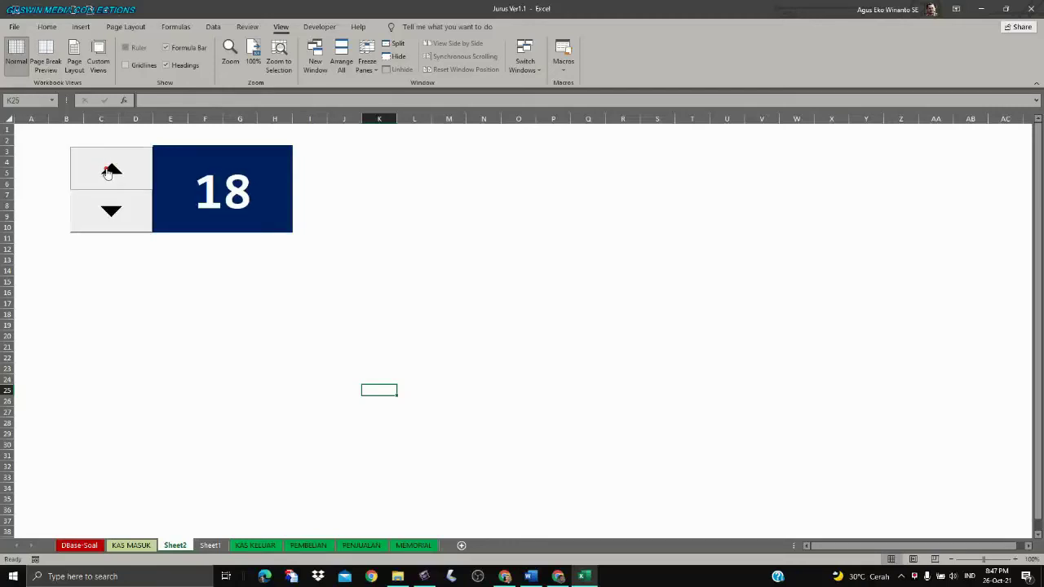
{"action": "left_click", "coordinate": [111, 213]}
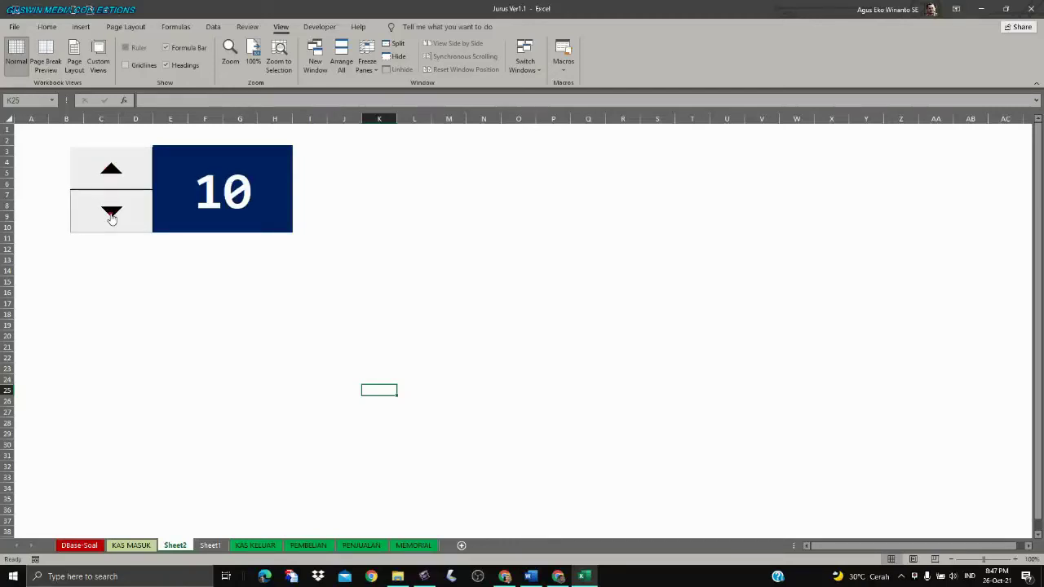
{"action": "left_click", "coordinate": [253, 546]}
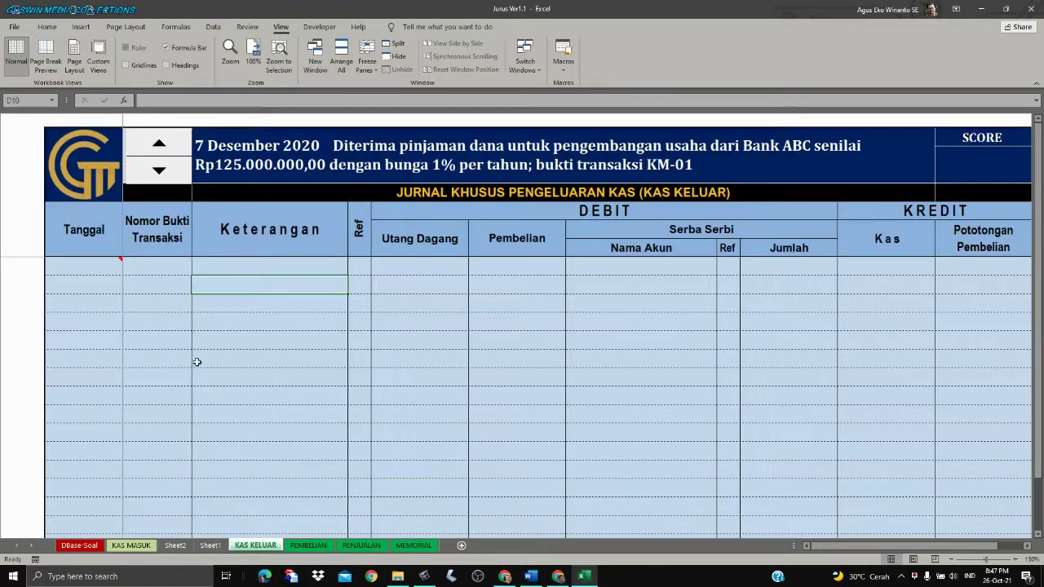
{"action": "left_click", "coordinate": [159, 143]}
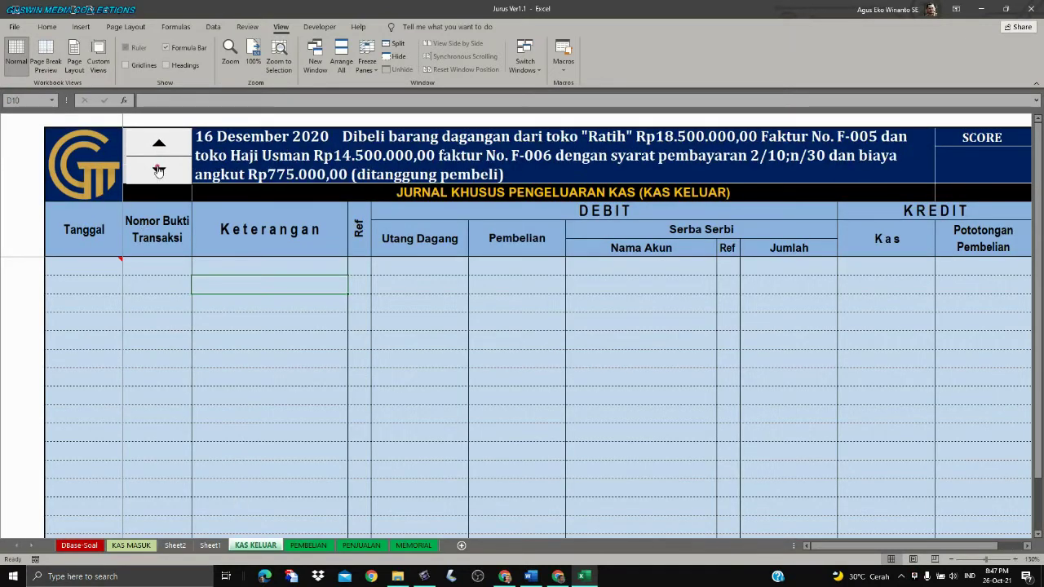
{"action": "left_click", "coordinate": [159, 171]}
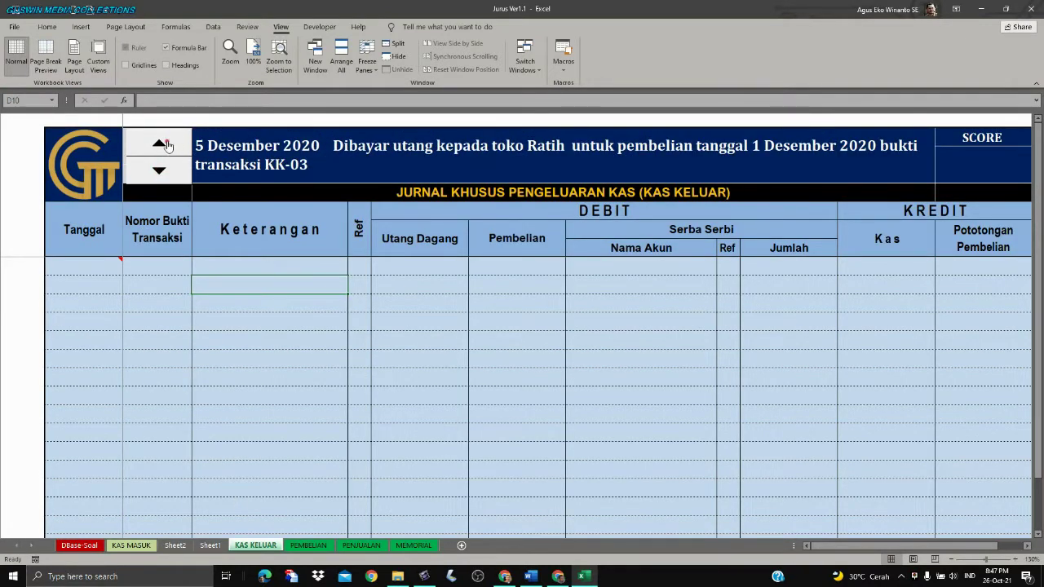
{"action": "left_click", "coordinate": [163, 144]}
{"action": "left_click", "coordinate": [163, 144]}
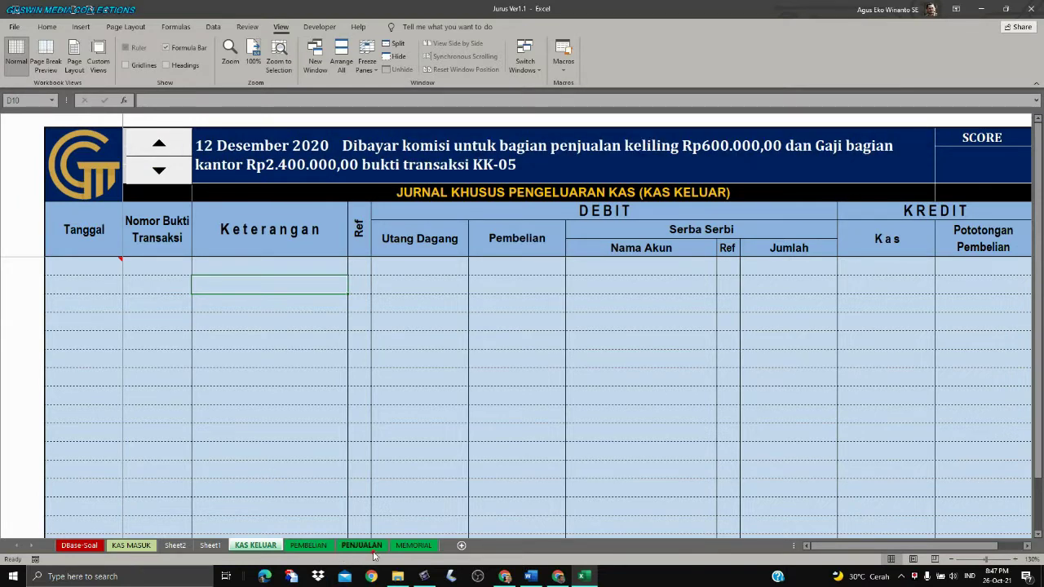
Back on Sheet2, raise the linked navy number to 12 and lower it to 7.
{"action": "left_click", "coordinate": [175, 546]}
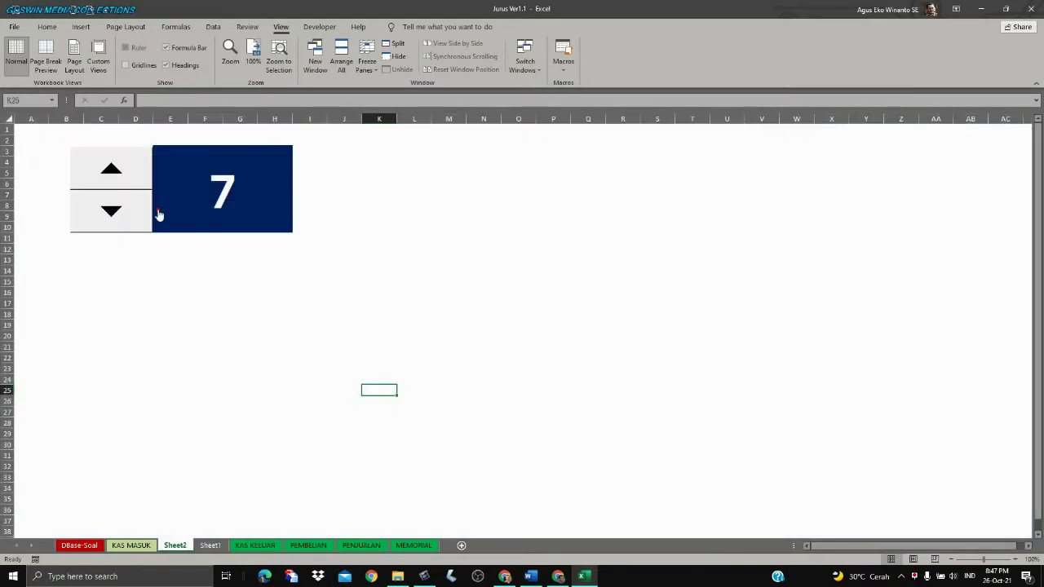
{"action": "left_click", "coordinate": [114, 214]}
{"action": "left_click", "coordinate": [114, 172]}
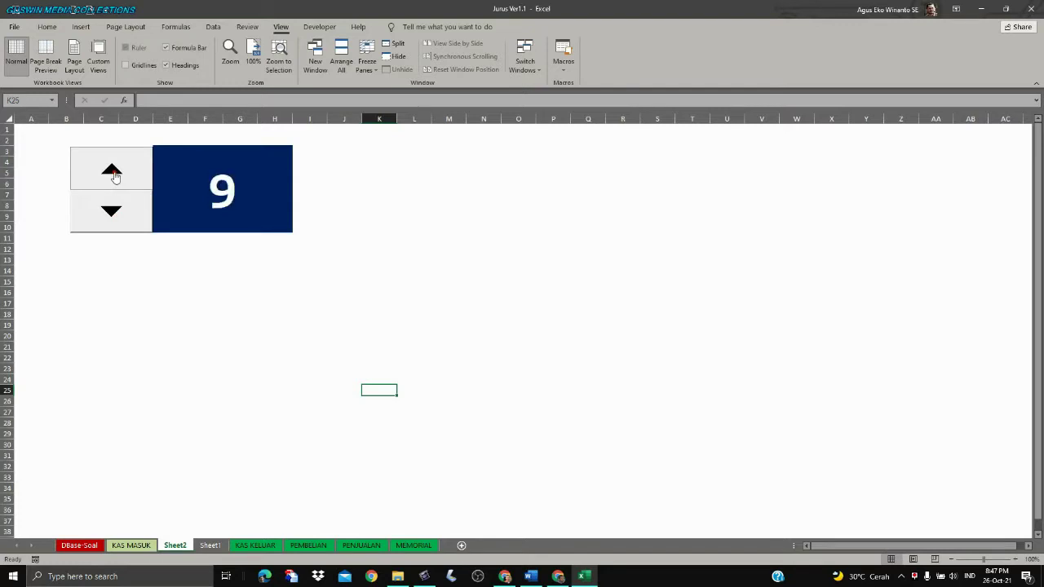
{"action": "left_click", "coordinate": [114, 173]}
{"action": "left_click", "coordinate": [108, 211]}
{"action": "left_click", "coordinate": [109, 211]}
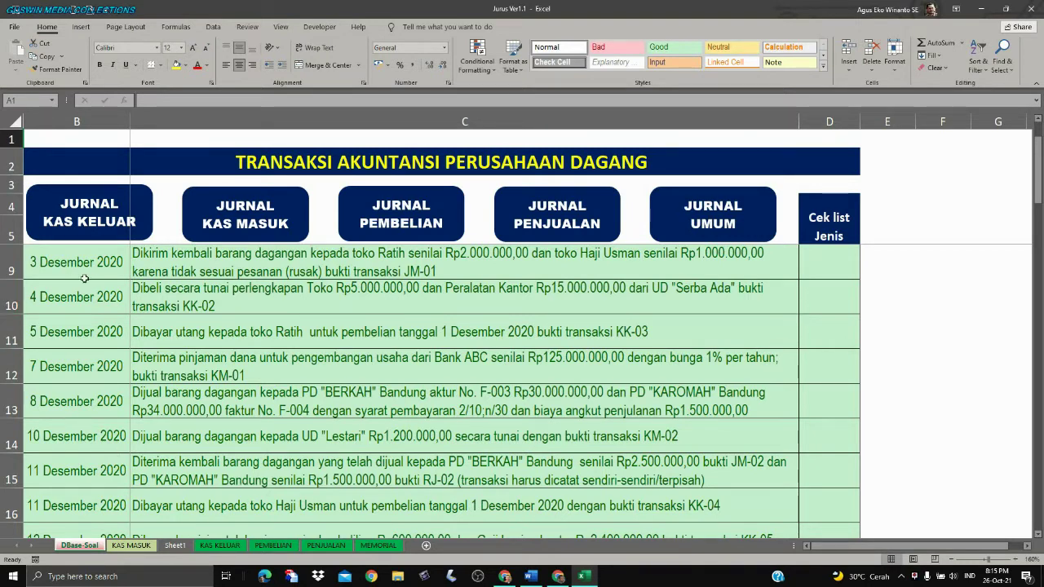
Browse the DBase-Soal list, selecting the 3 Desember (C9) and 2 Desember (C8) transactions.
{"action": "scroll", "coordinate": [108, 246], "scroll_direction": "up", "scroll_amount": 1}
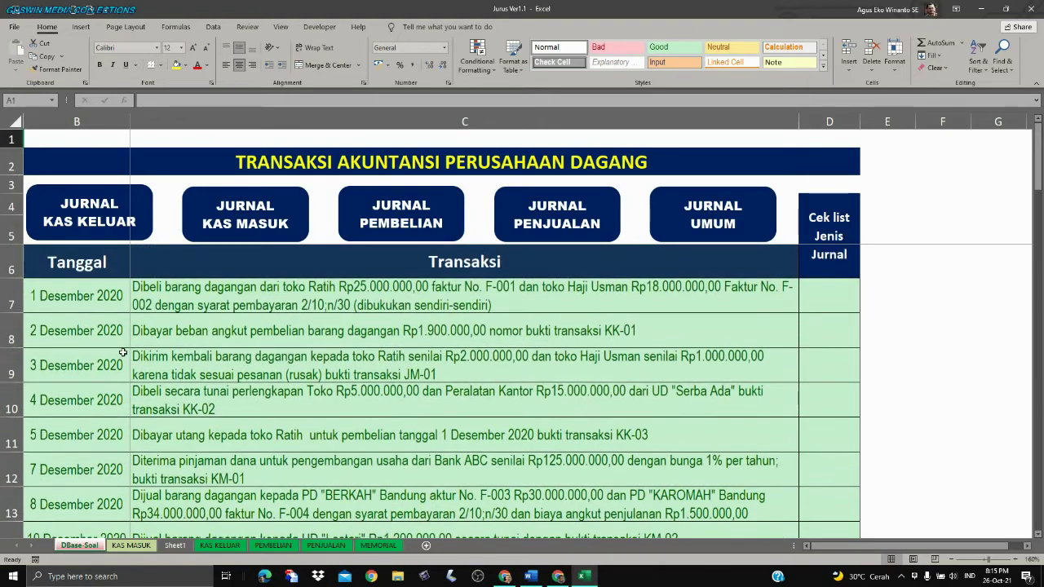
{"action": "left_click", "coordinate": [177, 353]}
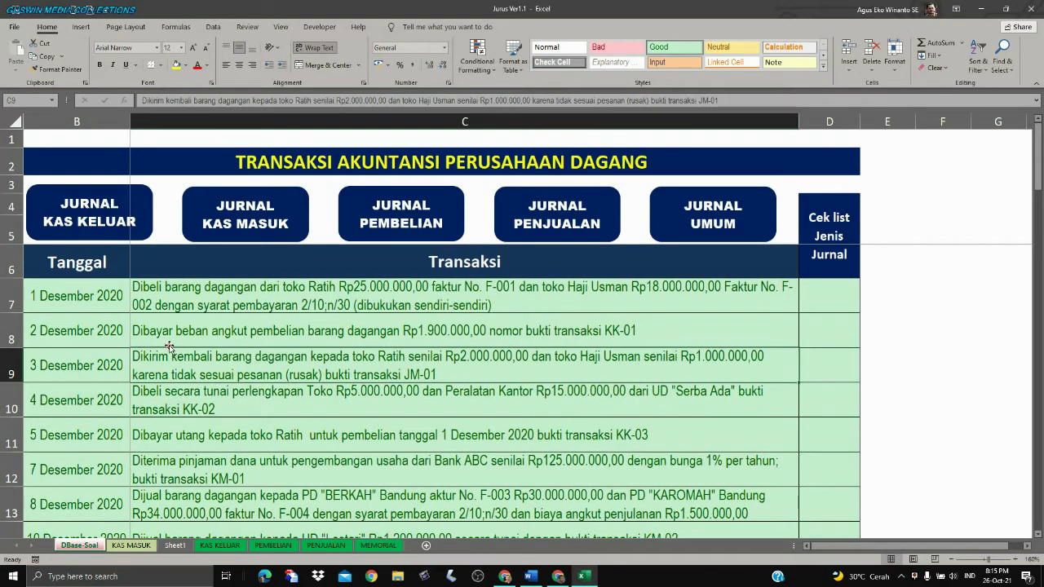
{"action": "scroll", "coordinate": [168, 347], "scroll_direction": "down", "scroll_amount": 2}
{"action": "scroll", "coordinate": [169, 346], "scroll_direction": "up", "scroll_amount": 2}
{"action": "scroll", "coordinate": [169, 347], "scroll_direction": "down", "scroll_amount": 1}
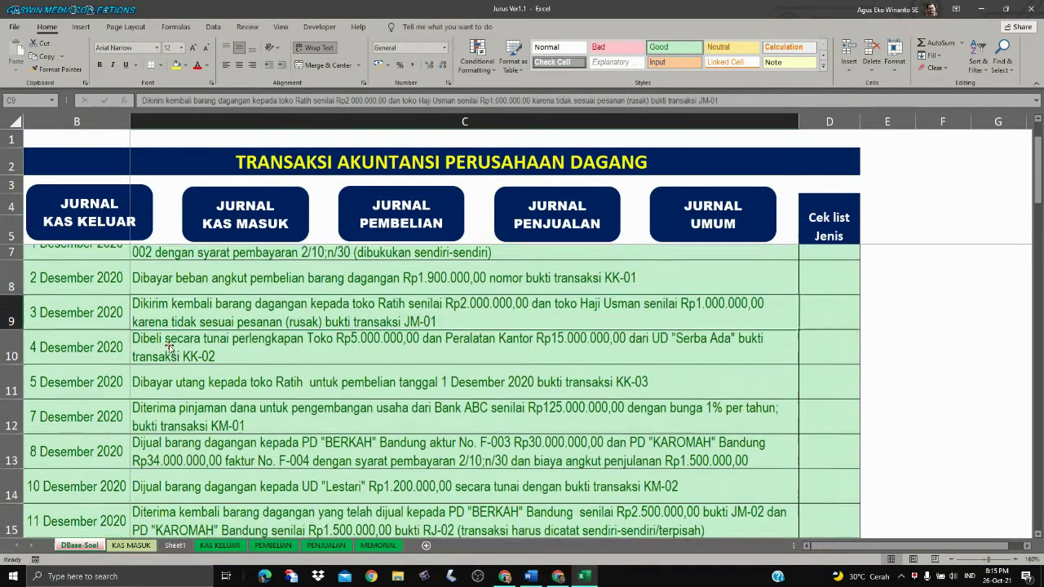
{"action": "scroll", "coordinate": [169, 347], "scroll_direction": "down", "scroll_amount": 1}
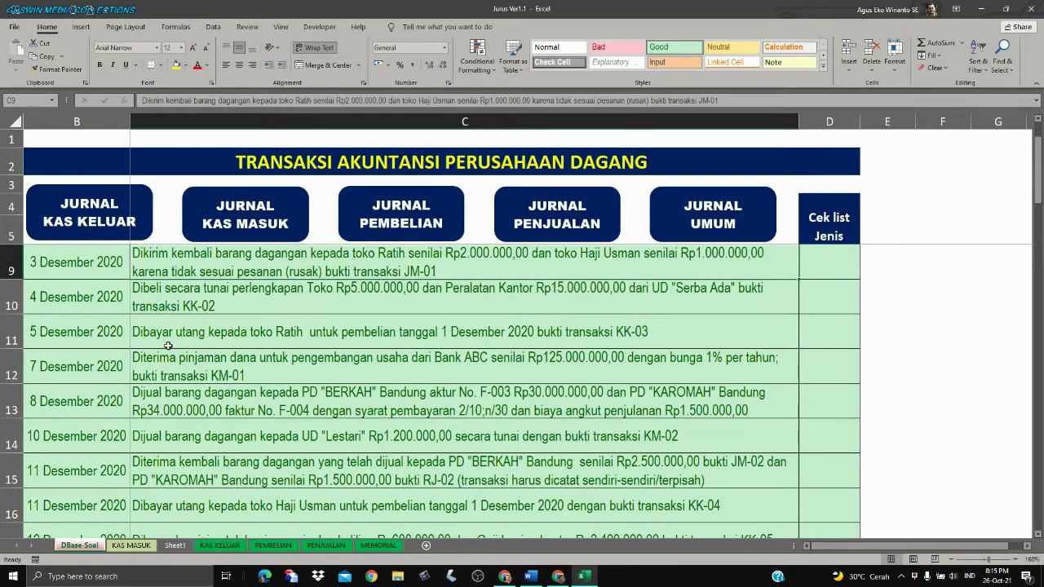
{"action": "scroll", "coordinate": [168, 346], "scroll_direction": "up", "scroll_amount": 1}
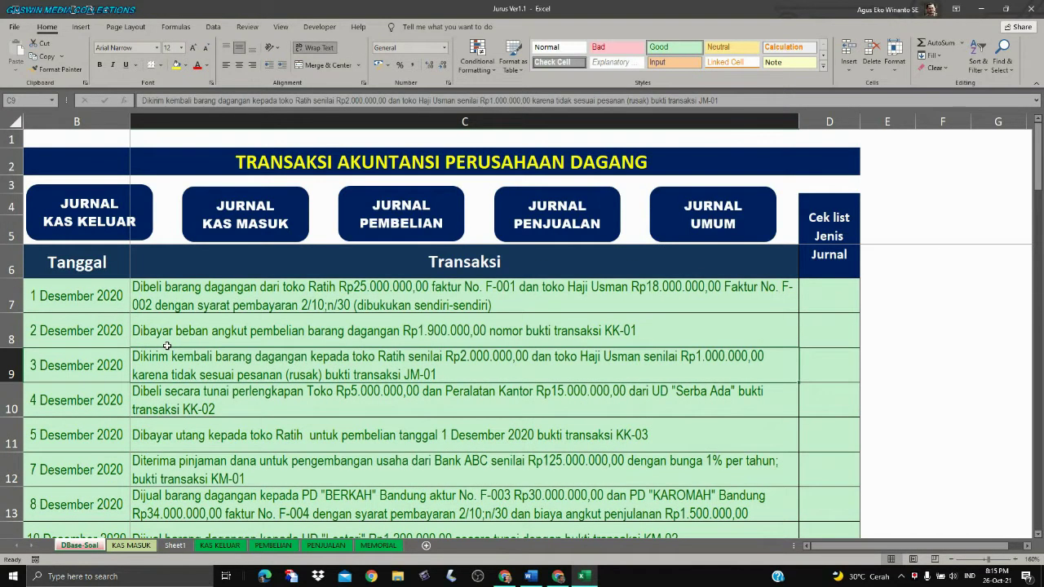
{"action": "left_click", "coordinate": [157, 337]}
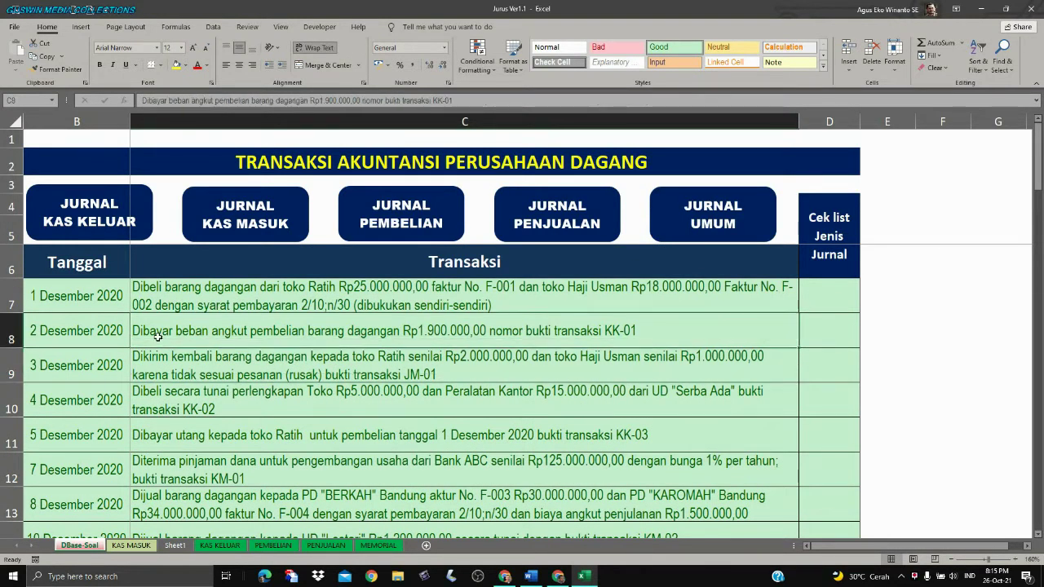
Scroll the transaction list and open the KAS KELUAR journal.
{"action": "scroll", "coordinate": [157, 337], "scroll_direction": "down", "scroll_amount": 2}
{"action": "scroll", "coordinate": [158, 337], "scroll_direction": "down", "scroll_amount": 2}
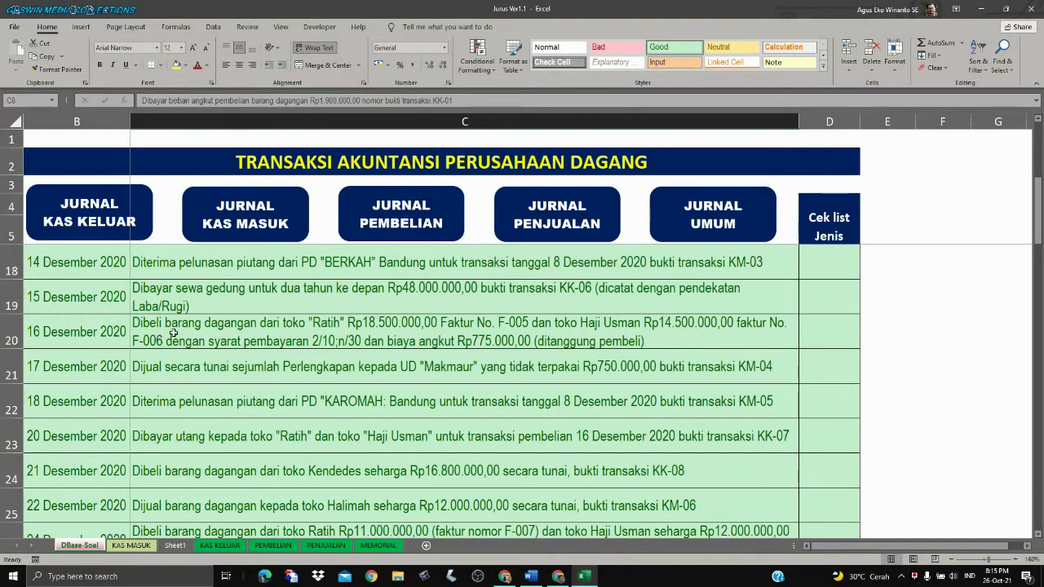
{"action": "scroll", "coordinate": [325, 306], "scroll_direction": "up", "scroll_amount": 2}
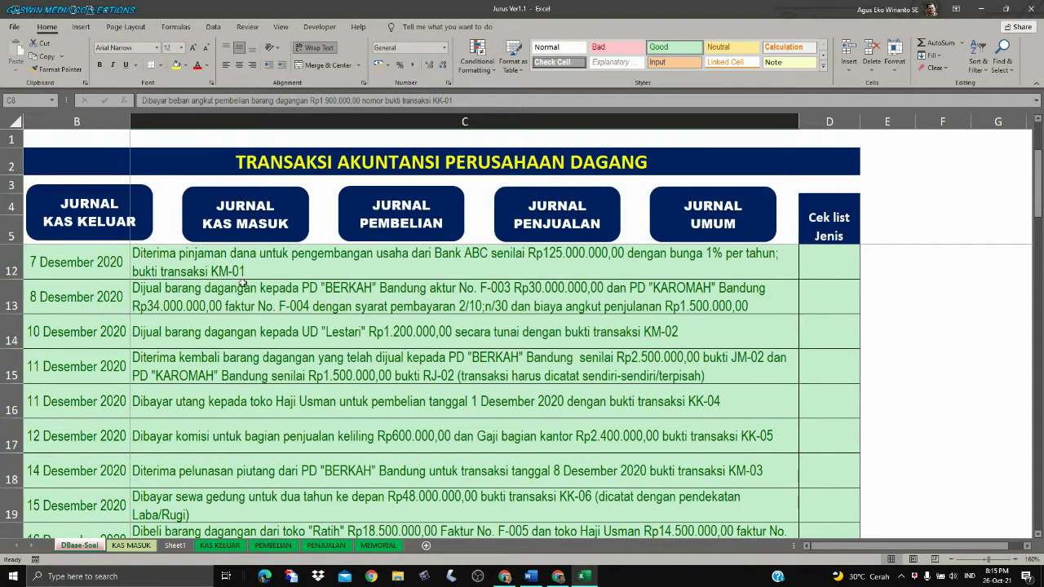
{"action": "left_click", "coordinate": [66, 218]}
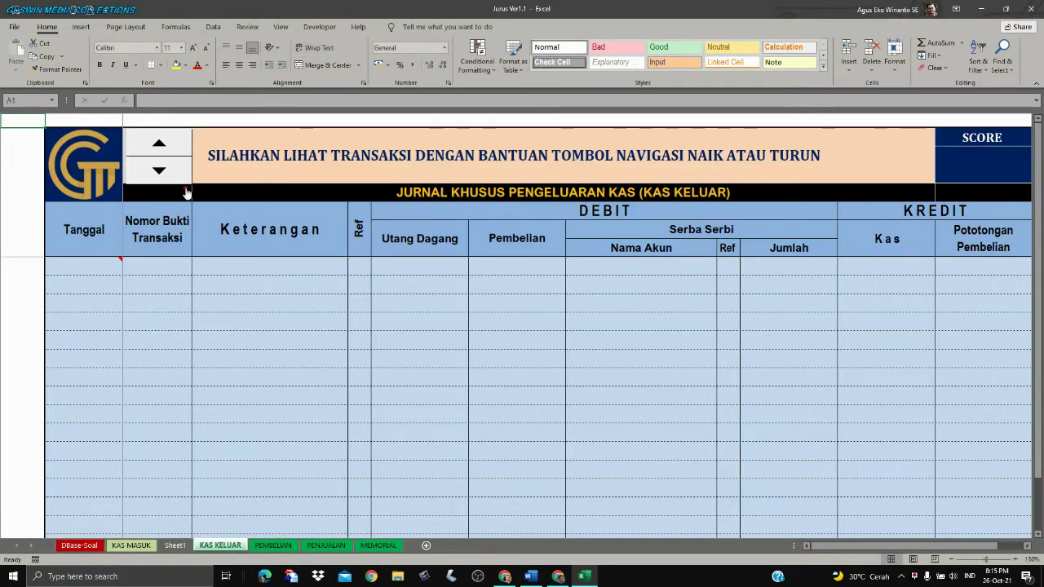
Step the KAS KELUAR banner forward to the 7 Desember transaction and select D10.
{"action": "left_click", "coordinate": [155, 148]}
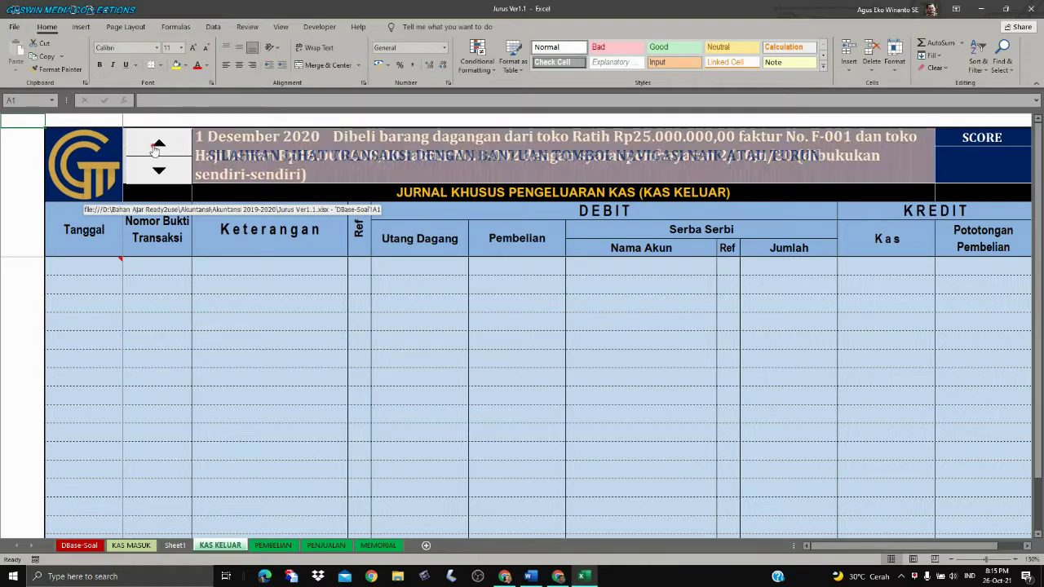
{"action": "left_click", "coordinate": [155, 149]}
{"action": "left_click", "coordinate": [155, 148]}
{"action": "left_click", "coordinate": [104, 272]}
{"action": "left_click", "coordinate": [214, 278]}
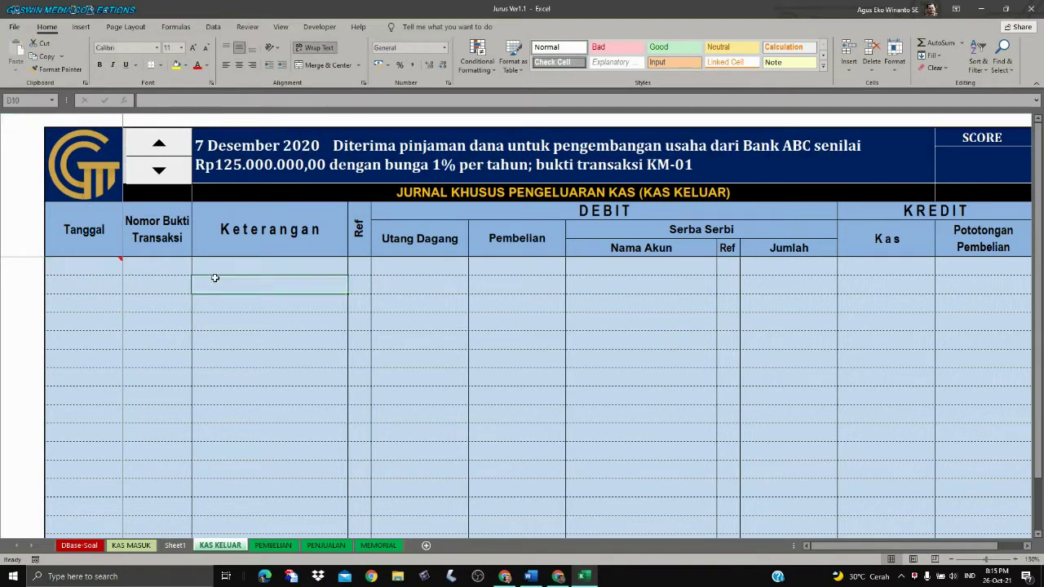
Open the KAS MASUK journal via DBase-Soal, select E11 and step back through earlier transactions.
{"action": "left_click", "coordinate": [112, 161]}
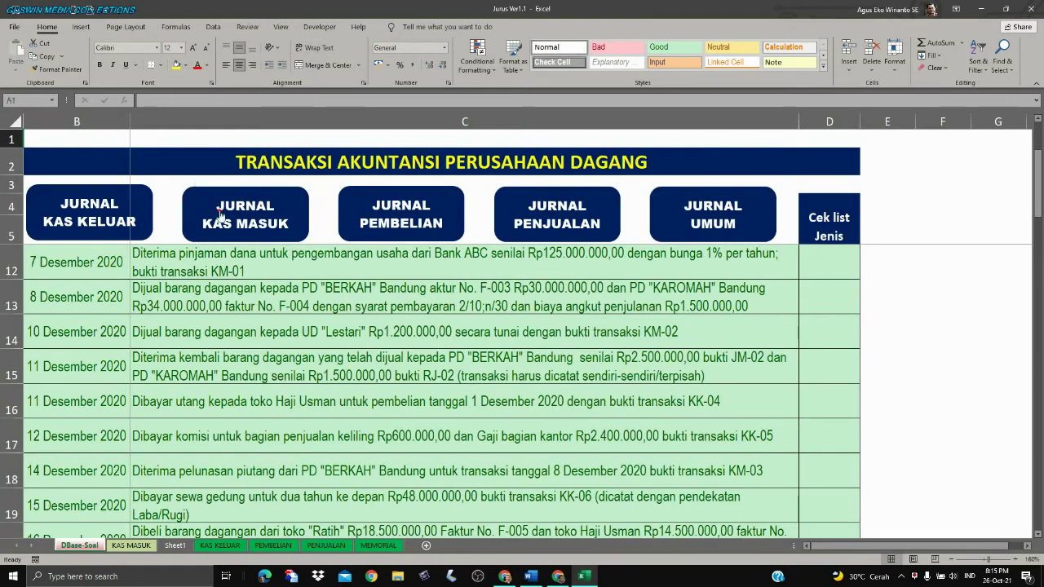
{"action": "left_click", "coordinate": [226, 218]}
{"action": "left_click", "coordinate": [305, 295]}
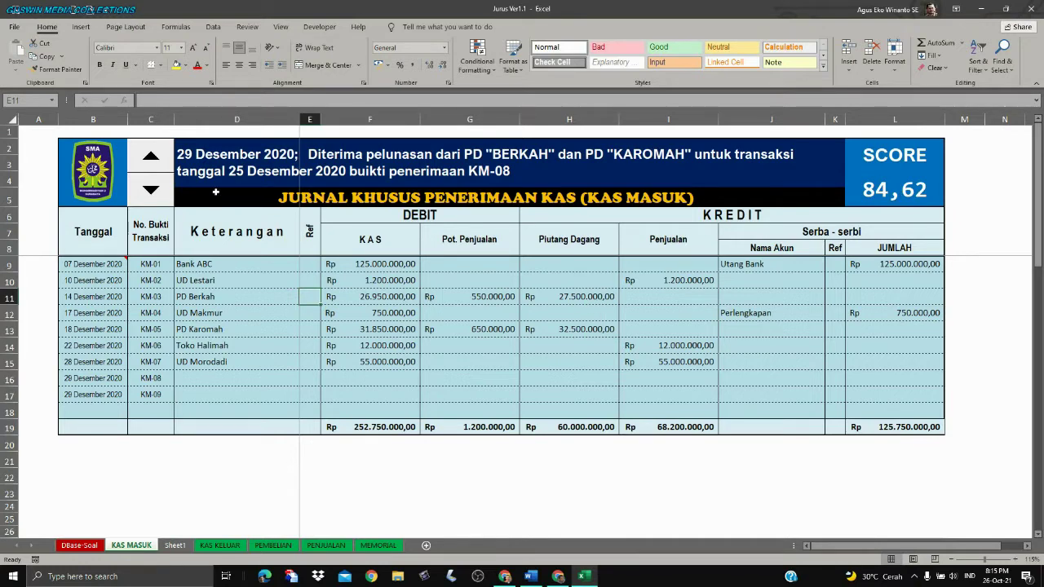
{"action": "left_click", "coordinate": [158, 193]}
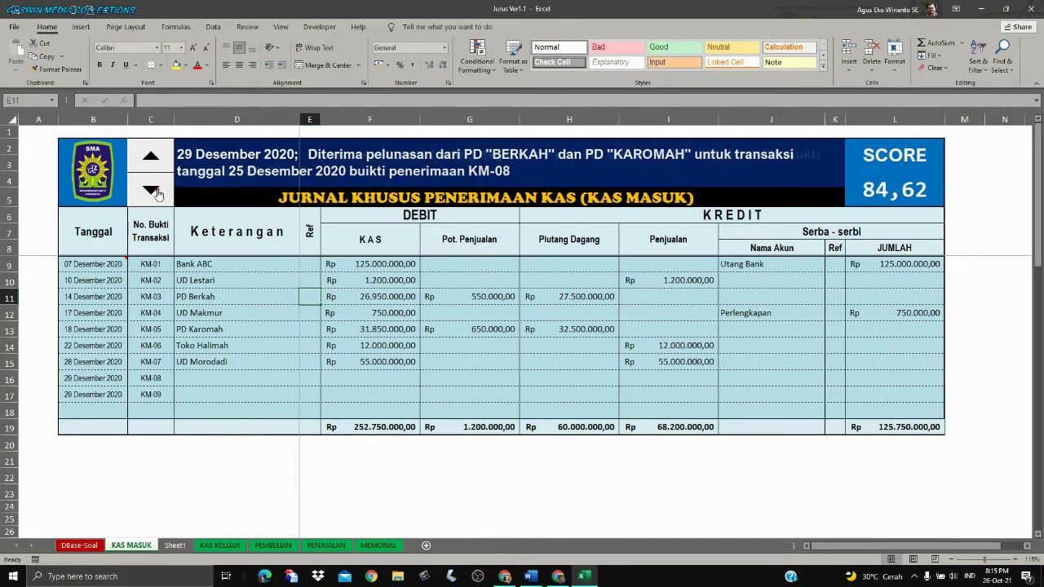
{"action": "left_click", "coordinate": [158, 193]}
{"action": "left_click", "coordinate": [159, 194]}
{"action": "left_click", "coordinate": [158, 193]}
{"action": "left_click", "coordinate": [158, 193]}
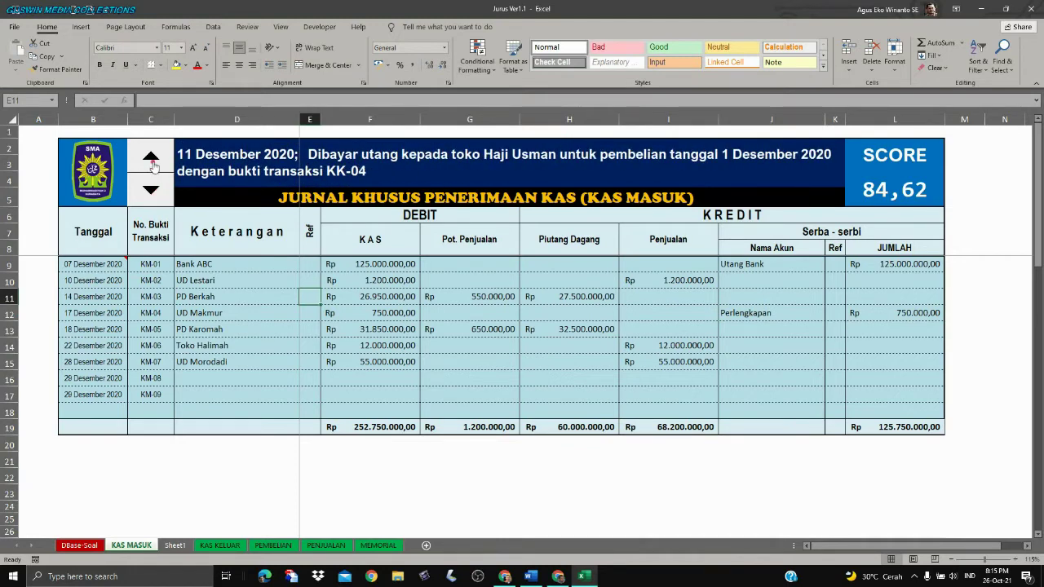
Step KAS MASUK forward to 22 Desember, then back through 18 and 10 to 5 Desember.
{"action": "left_click", "coordinate": [151, 161]}
{"action": "left_click", "coordinate": [150, 161]}
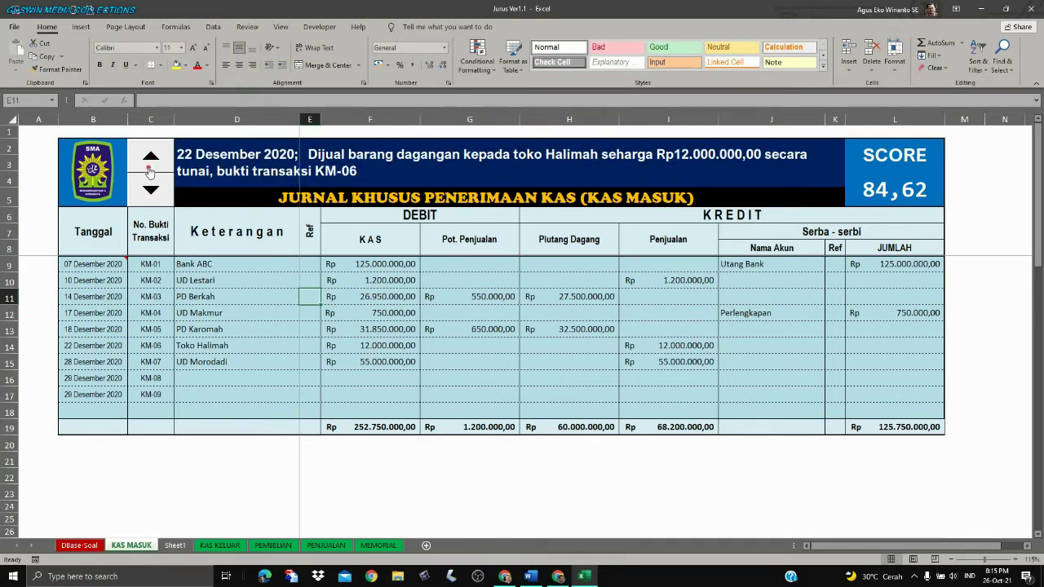
{"action": "left_click", "coordinate": [151, 192]}
{"action": "left_click", "coordinate": [151, 191]}
{"action": "left_click", "coordinate": [151, 192]}
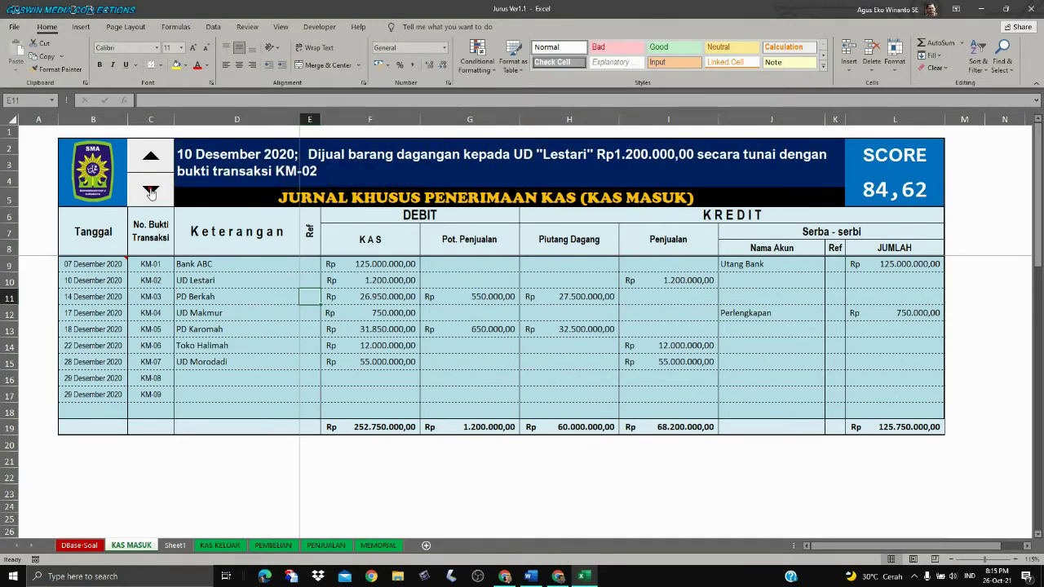
{"action": "left_click", "coordinate": [152, 162]}
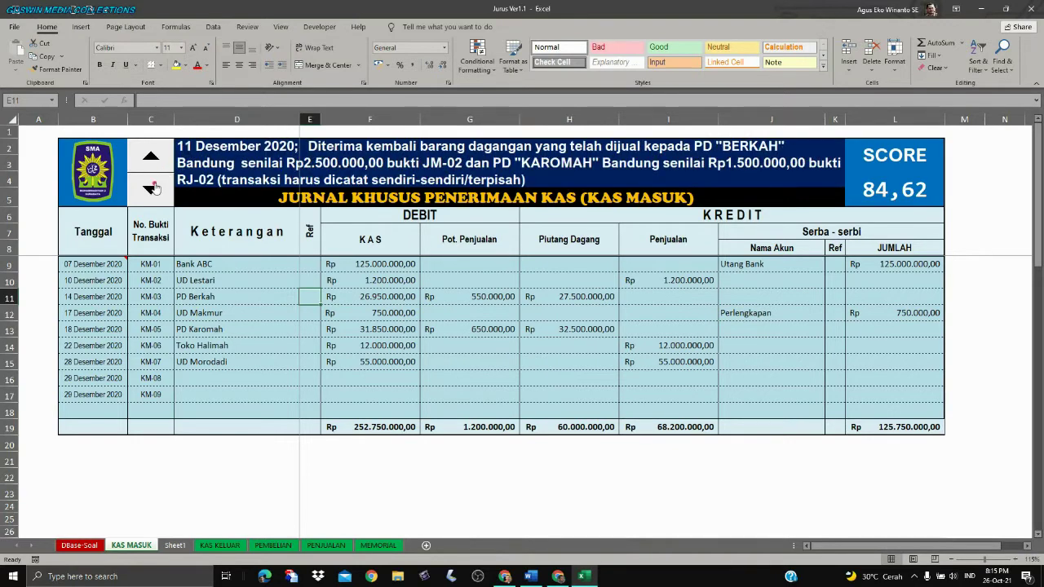
{"action": "left_click", "coordinate": [154, 173]}
{"action": "left_click", "coordinate": [154, 173]}
Step back to the 1 Desember 2020 transaction, then add a new blank worksheet.
{"action": "left_click", "coordinate": [153, 189]}
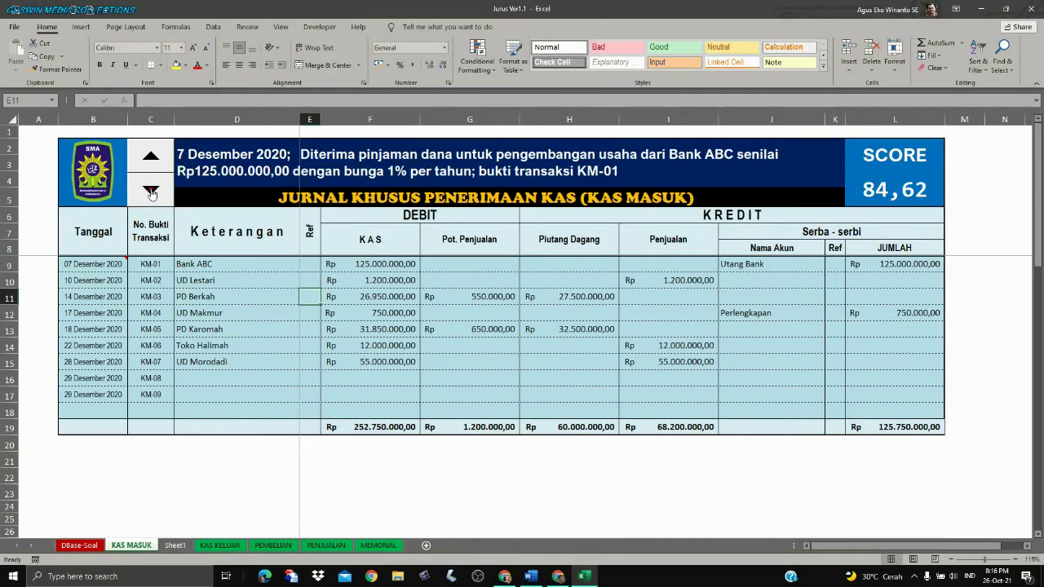
{"action": "left_click", "coordinate": [153, 190]}
{"action": "left_click", "coordinate": [163, 191]}
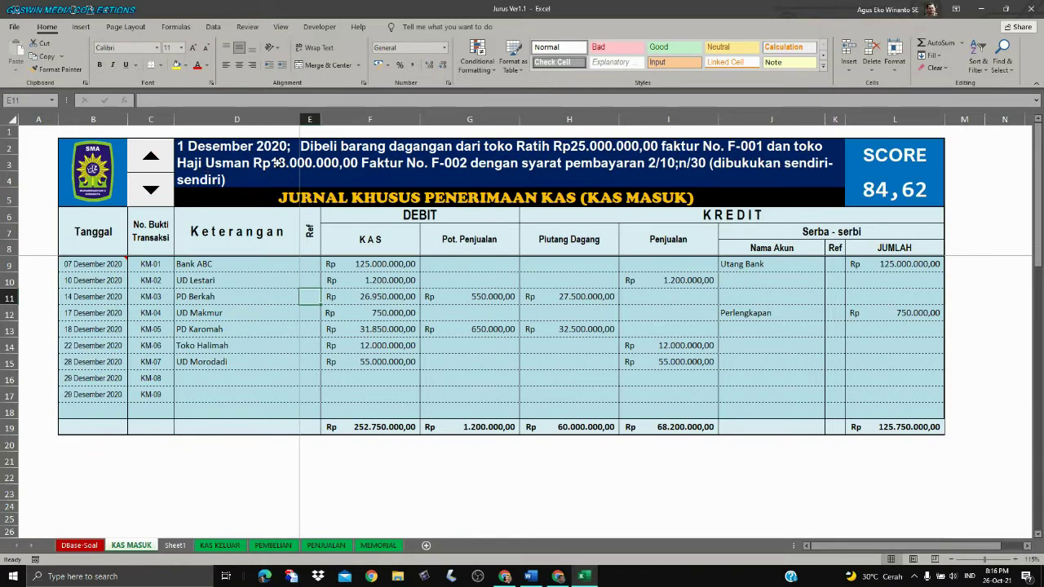
{"action": "left_click", "coordinate": [160, 194]}
{"action": "left_click", "coordinate": [140, 164]}
{"action": "left_click", "coordinate": [426, 546]}
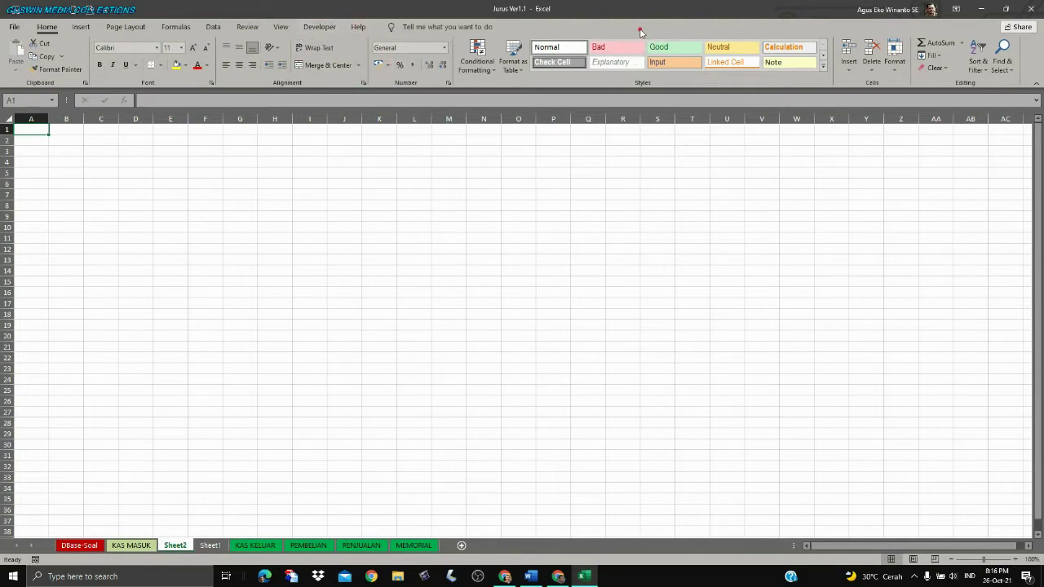
Untick Developer in Customize the Ribbon and apply the change.
{"action": "right_click", "coordinate": [348, 40]}
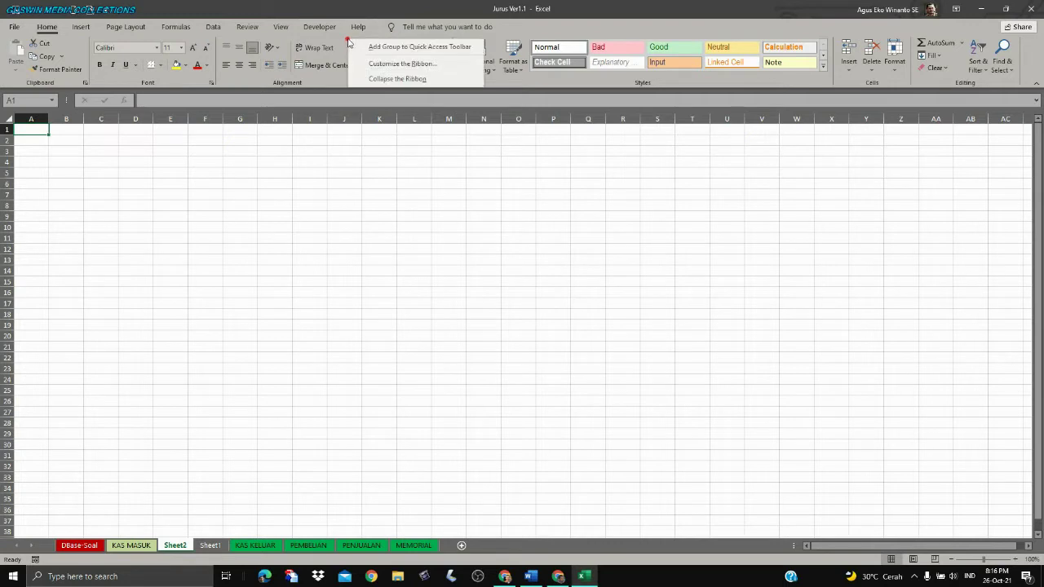
{"action": "left_click", "coordinate": [381, 66]}
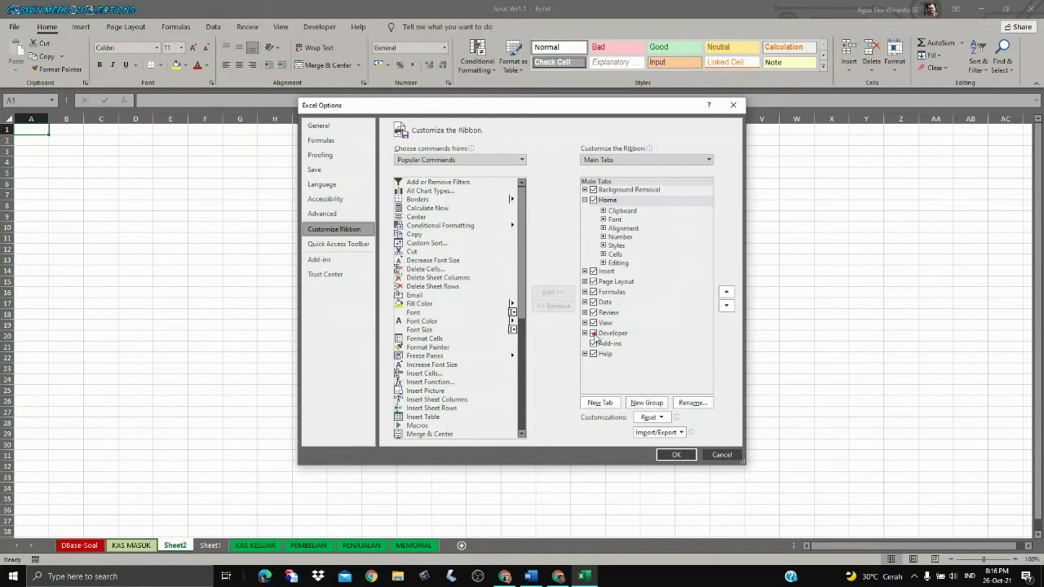
{"action": "left_click", "coordinate": [593, 333]}
{"action": "left_click", "coordinate": [674, 456]}
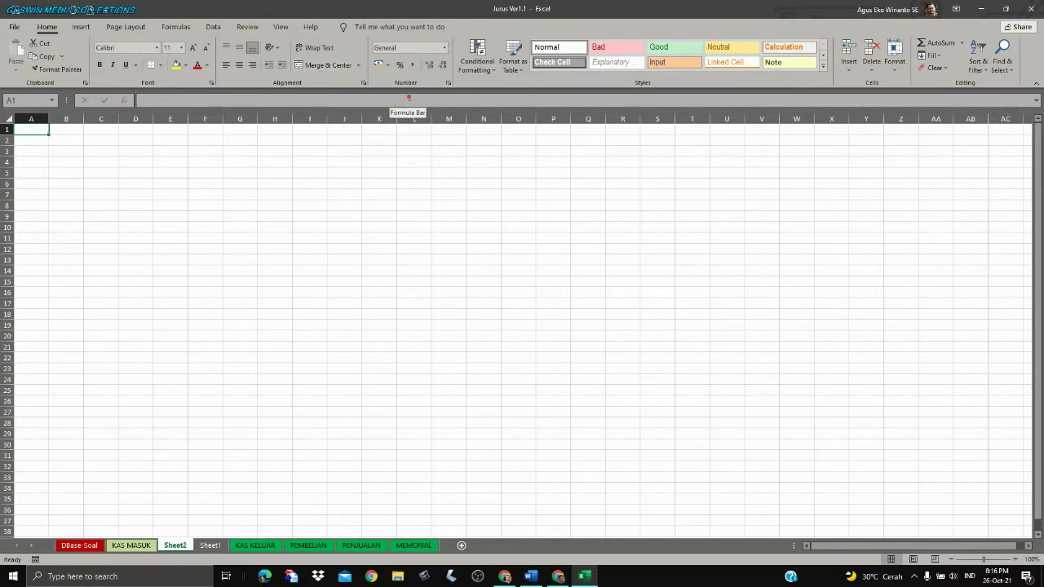
Re-tick Developer under Main Tabs in Customize the Ribbon and confirm.
{"action": "right_click", "coordinate": [346, 45]}
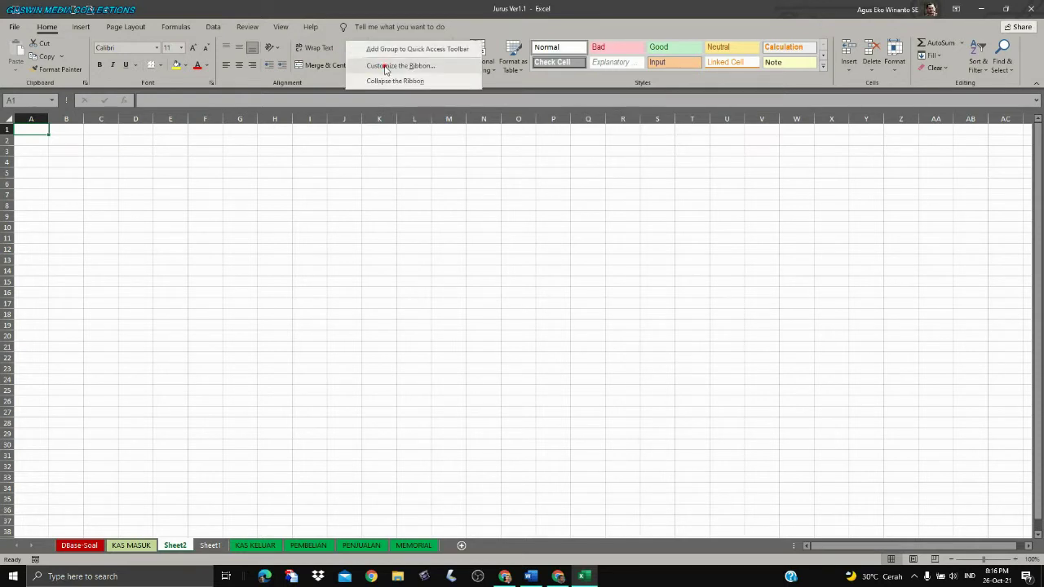
{"action": "left_click", "coordinate": [387, 67]}
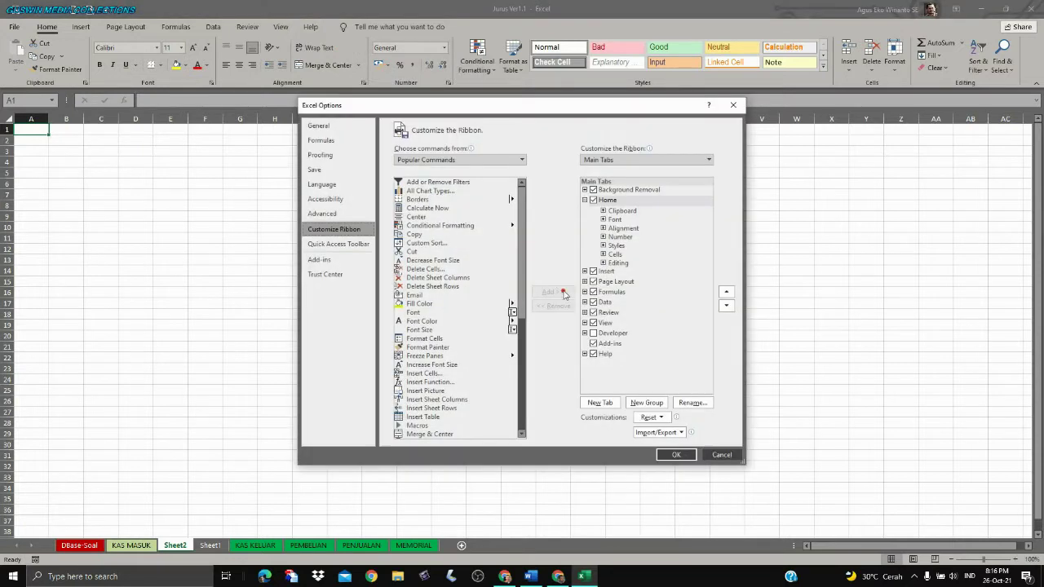
{"action": "left_click", "coordinate": [593, 334]}
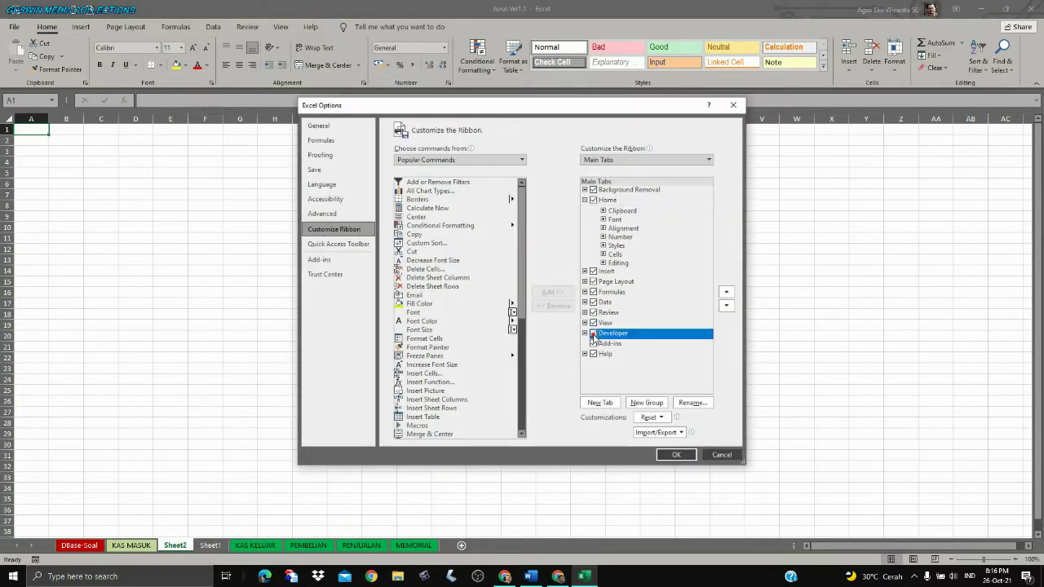
{"action": "left_click", "coordinate": [668, 455]}
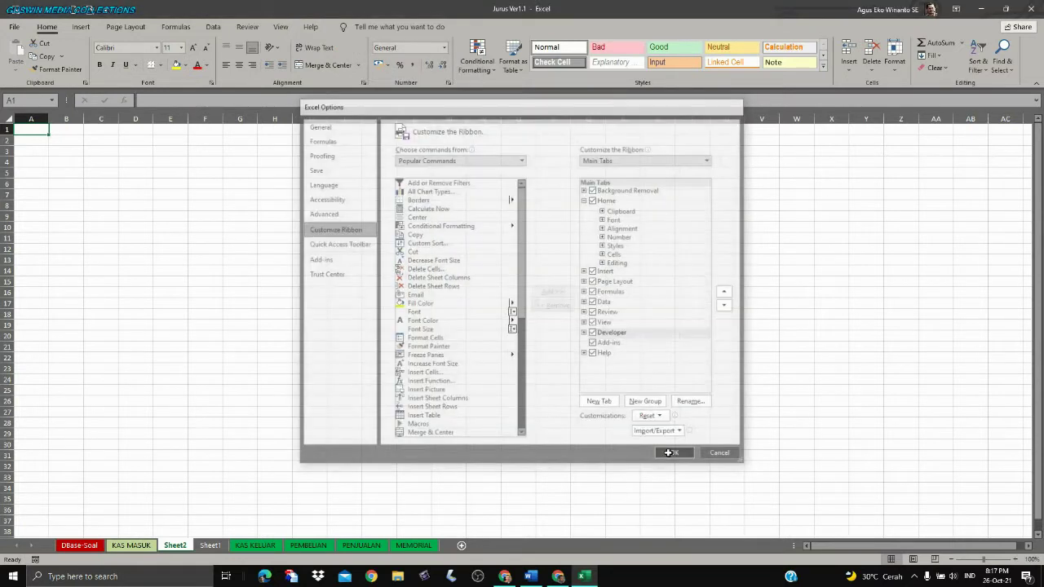
{"action": "left_click", "coordinate": [518, 357]}
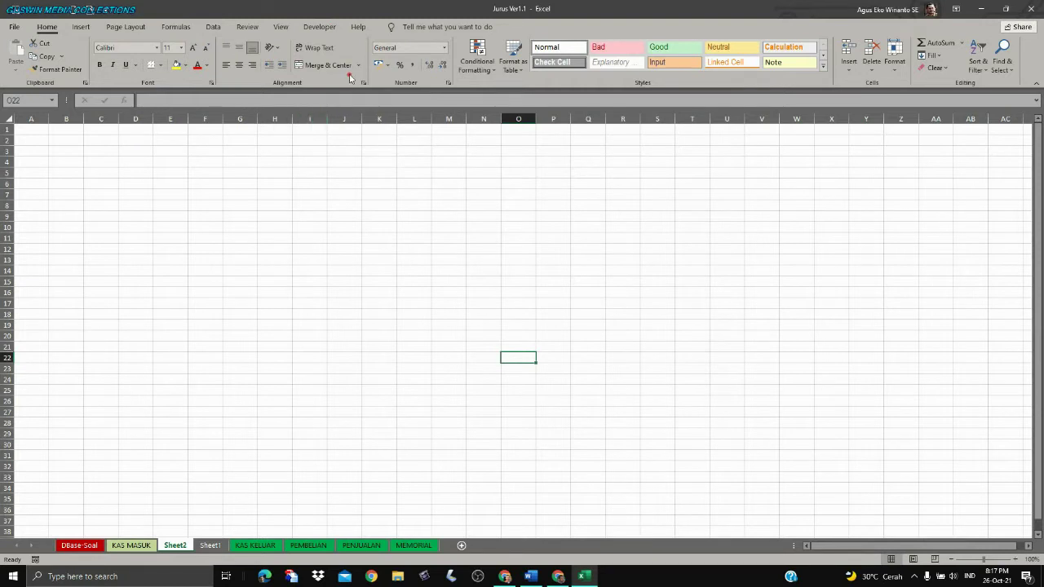
Insert a Spin Button form control, move it to column O and enlarge it.
{"action": "left_click", "coordinate": [322, 29]}
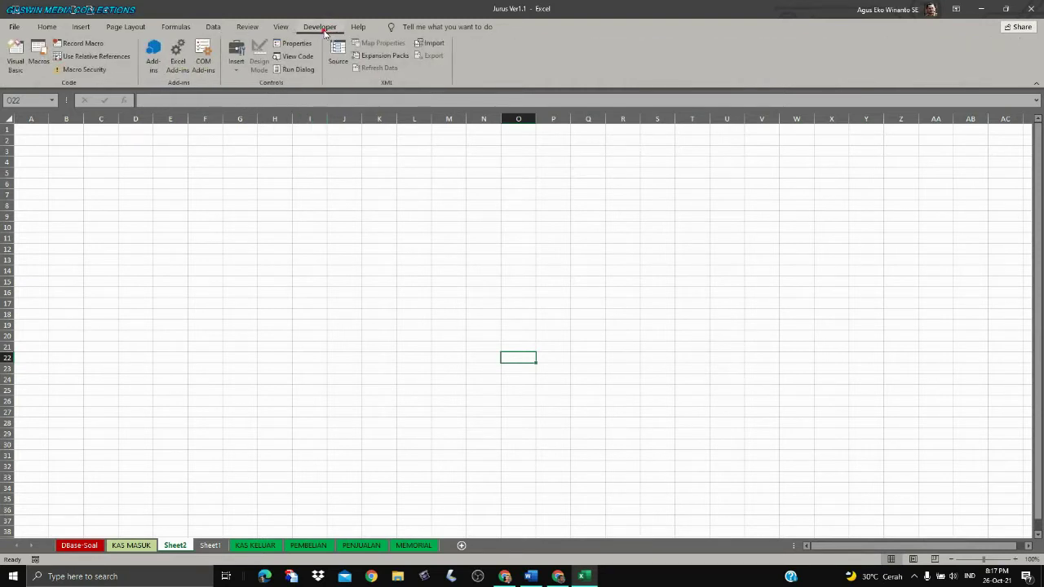
{"action": "left_click", "coordinate": [234, 72]}
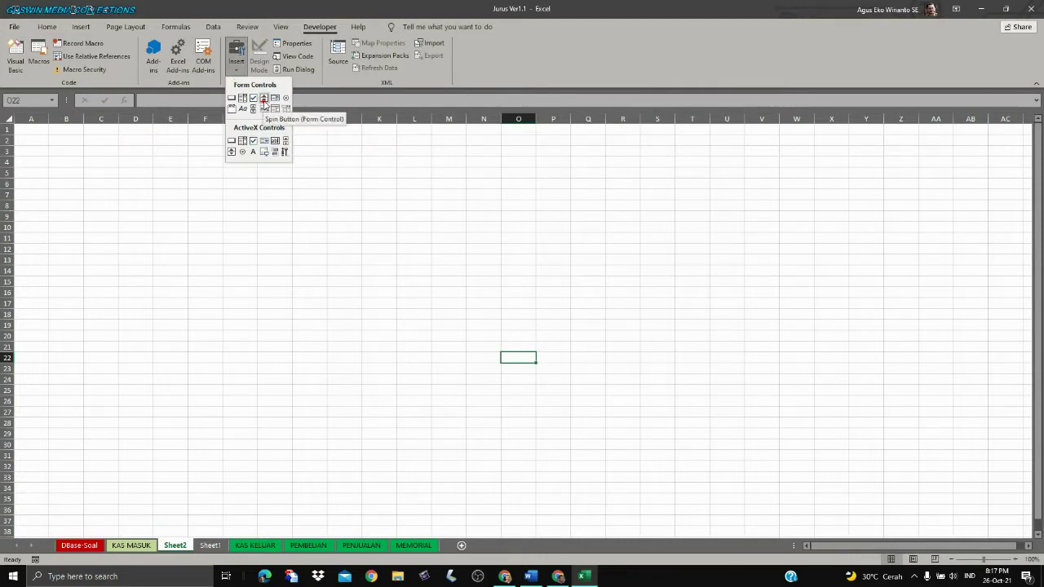
{"action": "left_click", "coordinate": [265, 98]}
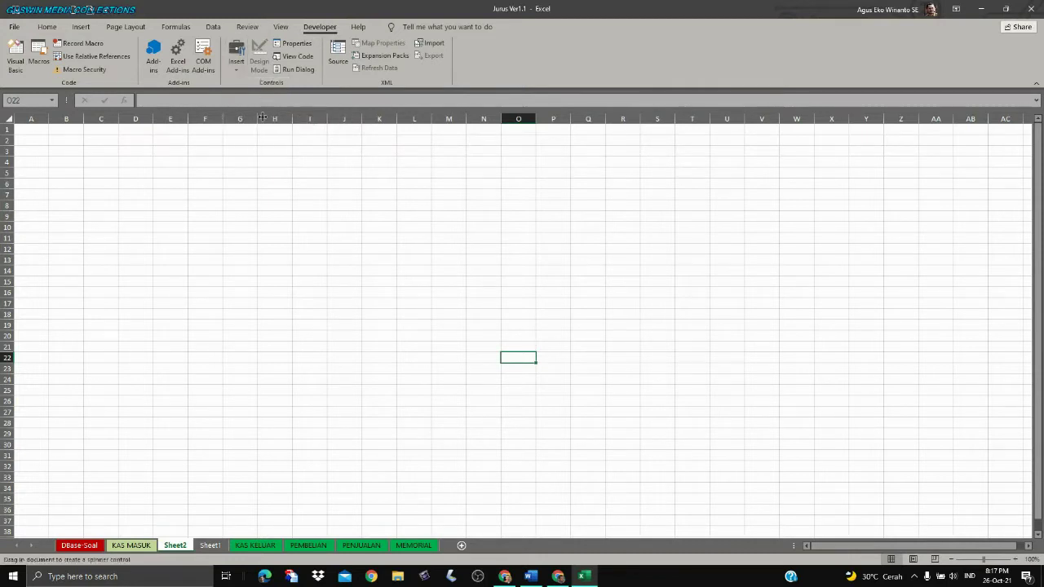
{"action": "left_click_drag", "start_coordinate": [226, 158], "coordinate": [269, 200]}
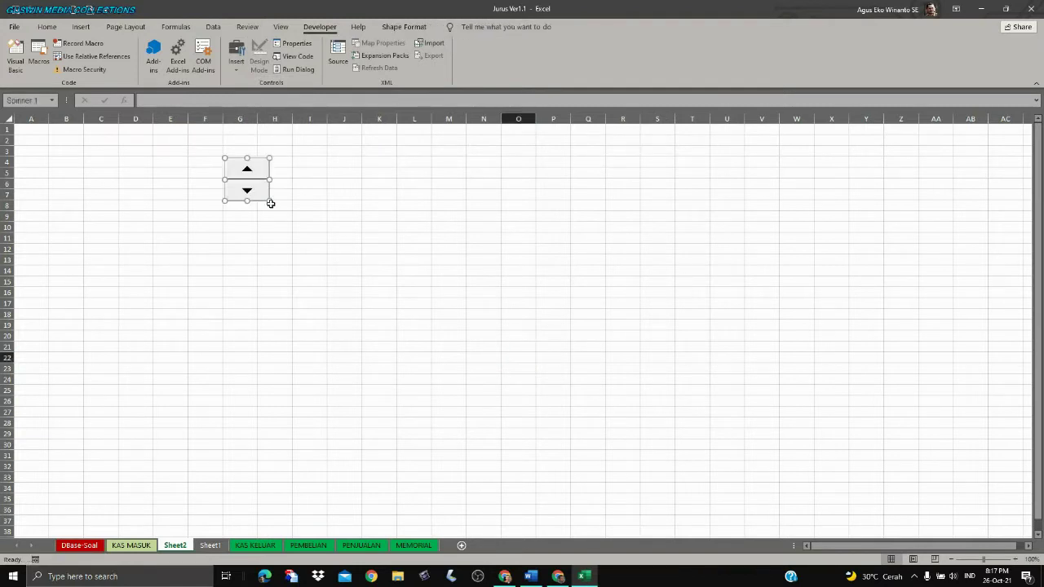
{"action": "left_click_drag", "start_coordinate": [263, 197], "coordinate": [527, 215]}
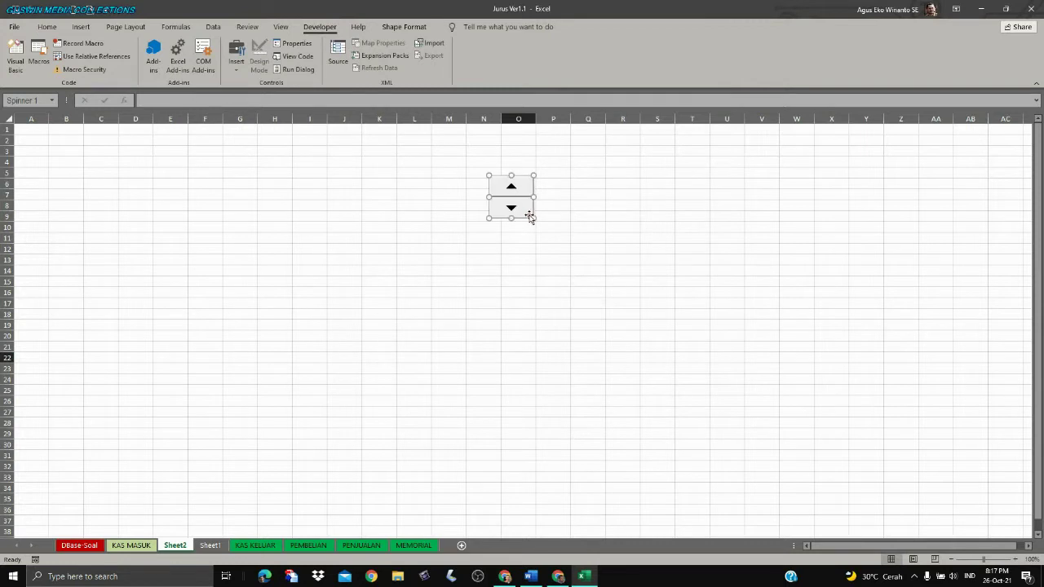
{"action": "left_click_drag", "start_coordinate": [535, 221], "coordinate": [661, 340]}
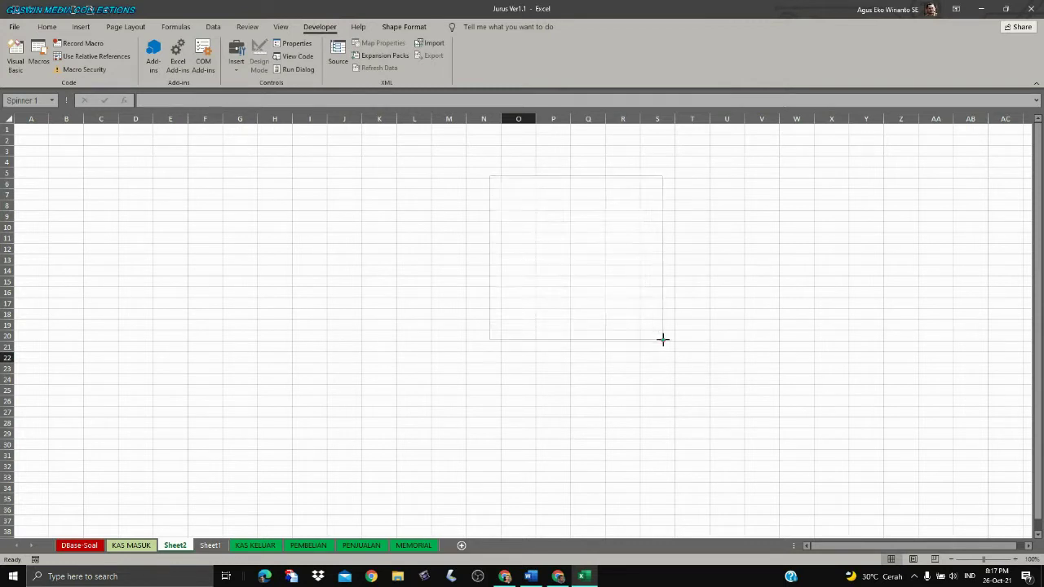
{"action": "left_click", "coordinate": [694, 280]}
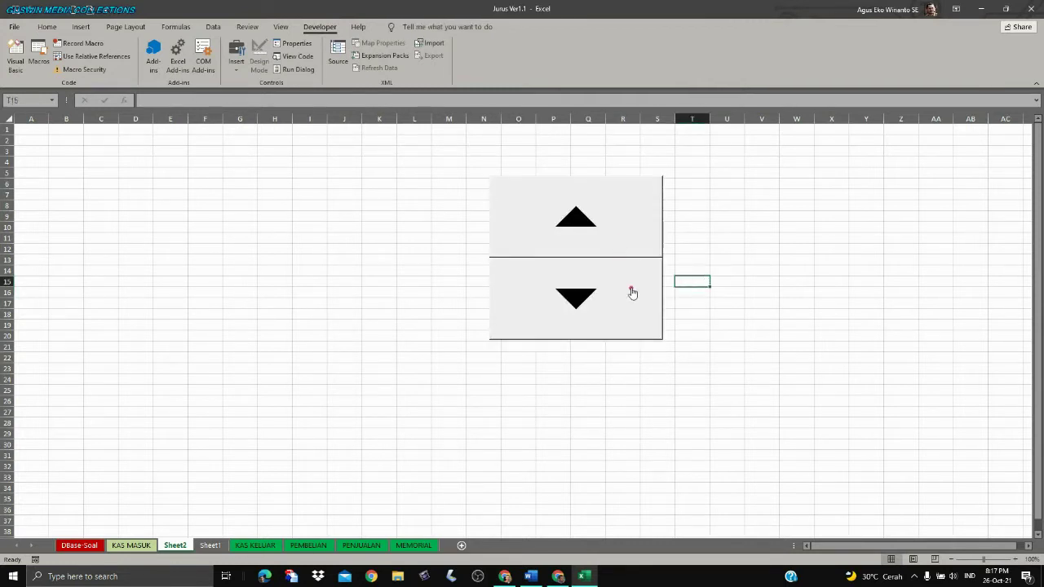
Shrink the spin button to span rows 6–12 and test its up and down arrows.
{"action": "left_click", "coordinate": [653, 314]}
{"action": "left_click", "coordinate": [630, 297], "text": "ctrl"}
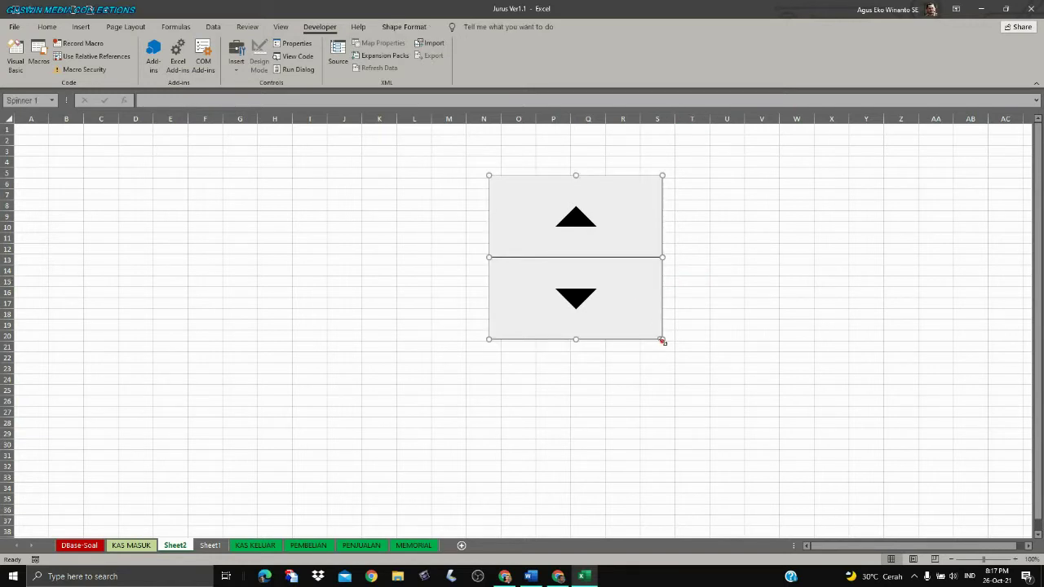
{"action": "left_click_drag", "start_coordinate": [662, 340], "coordinate": [573, 257]}
{"action": "left_click", "coordinate": [602, 289]}
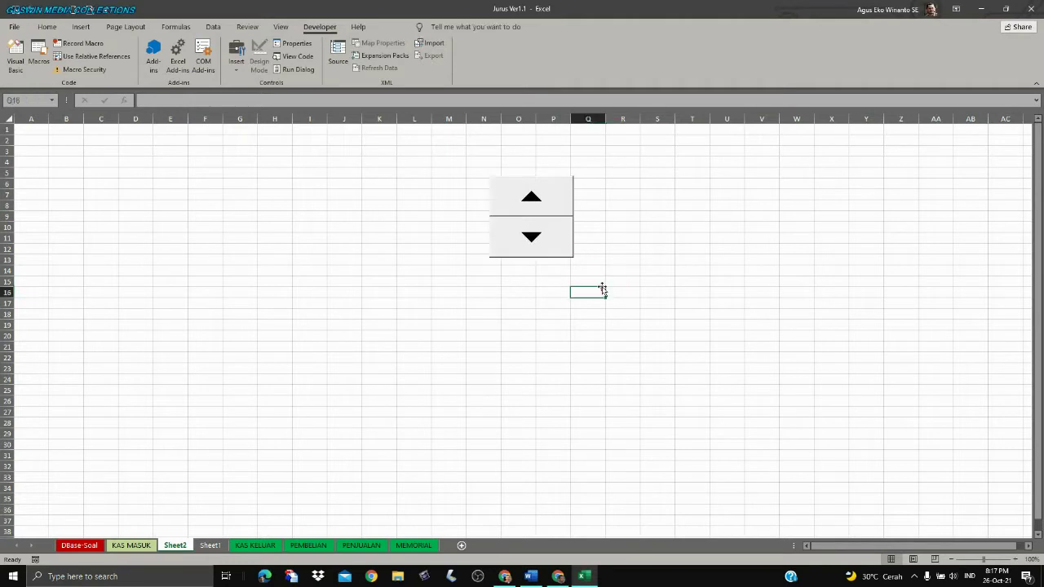
{"action": "left_click", "coordinate": [649, 270]}
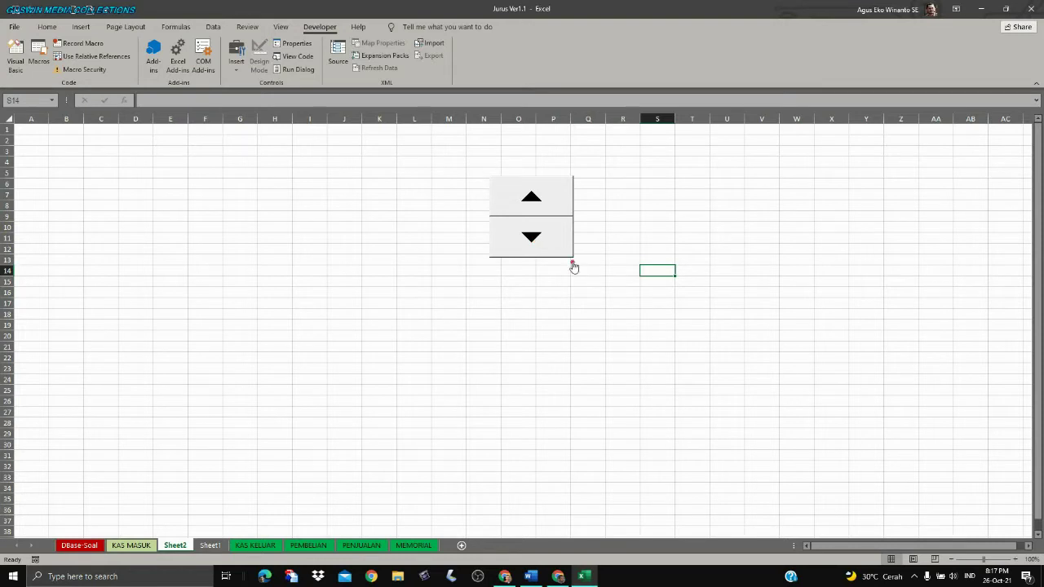
{"action": "left_click", "coordinate": [533, 236]}
{"action": "left_click", "coordinate": [533, 201]}
{"action": "left_click", "coordinate": [642, 252]}
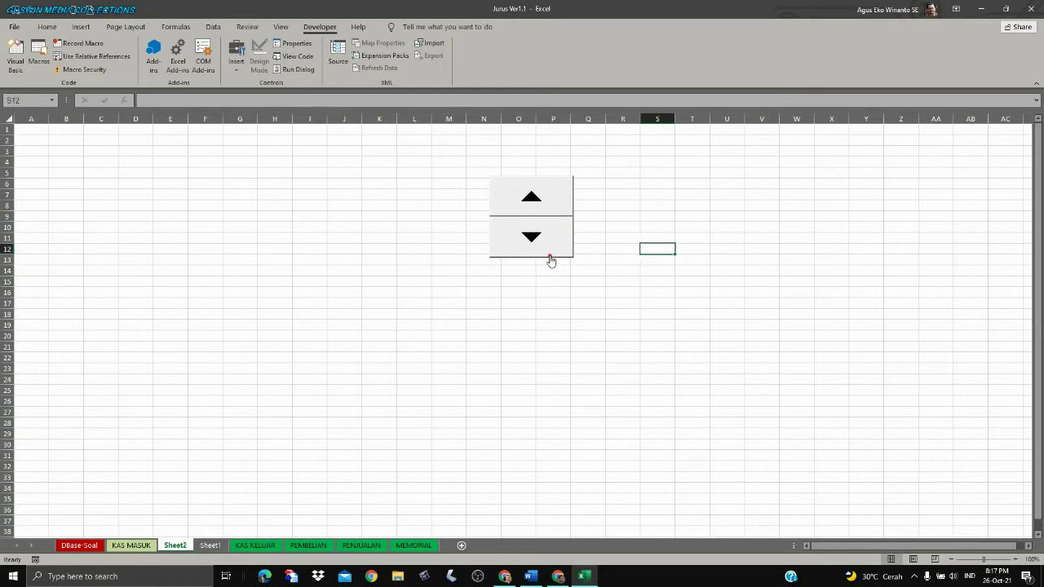
In Format Control, change the maximum value from 30000 to 10 and set cell link $R$9.
{"action": "right_click", "coordinate": [531, 218]}
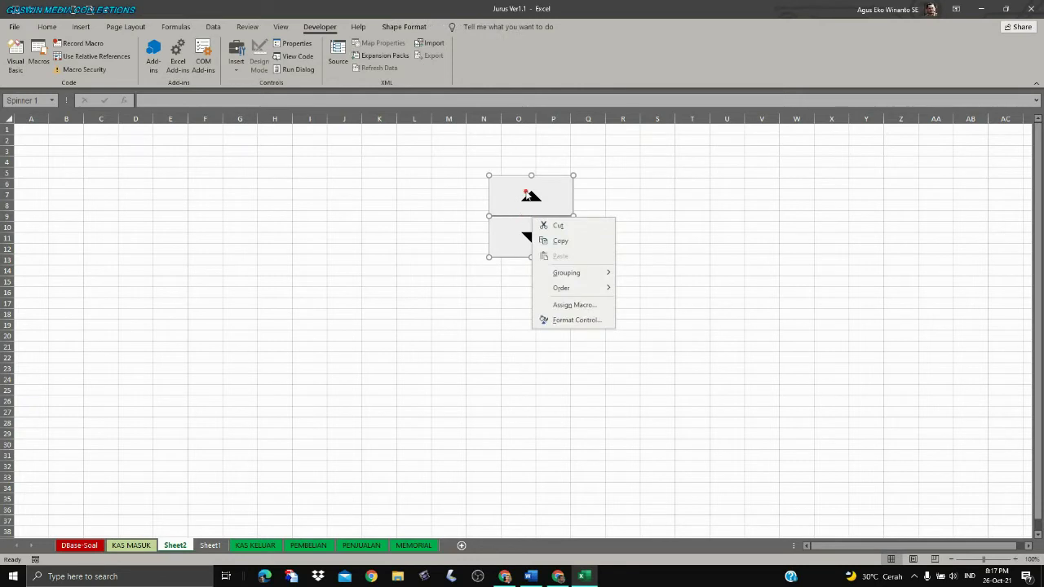
{"action": "left_click", "coordinate": [315, 31]}
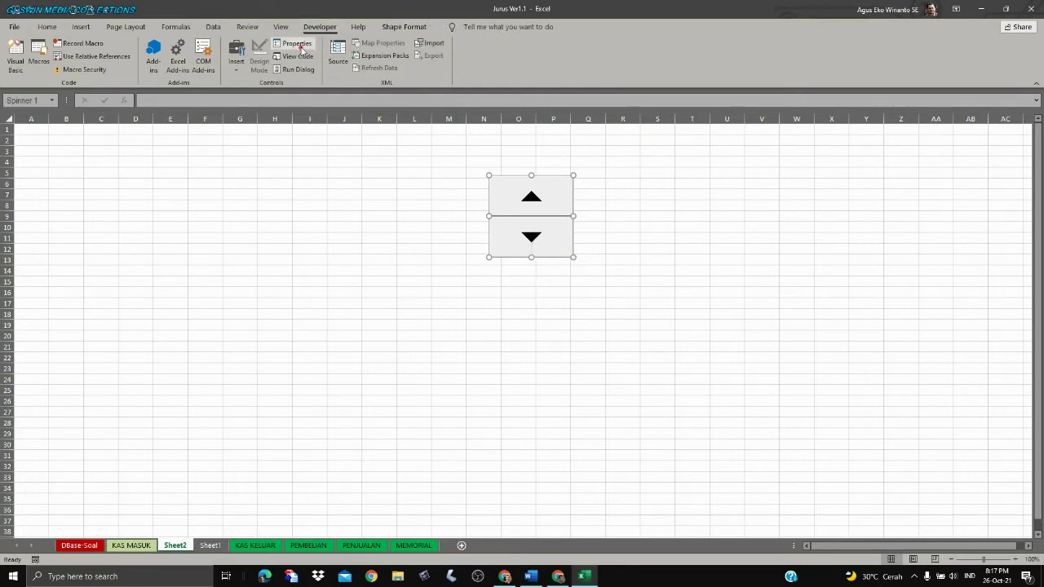
{"action": "left_click", "coordinate": [299, 45]}
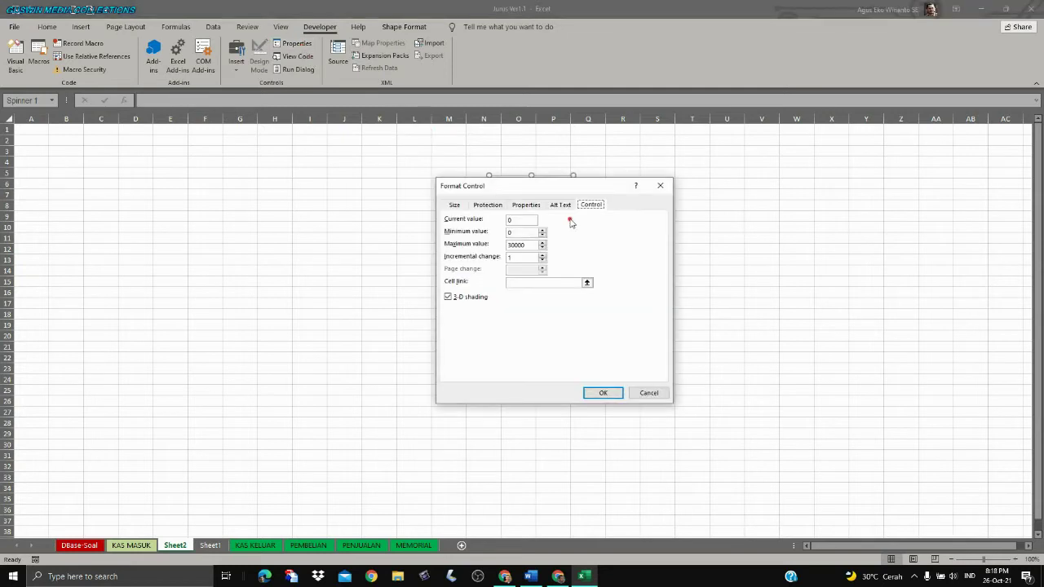
{"action": "left_click_drag", "start_coordinate": [570, 193], "coordinate": [793, 188]}
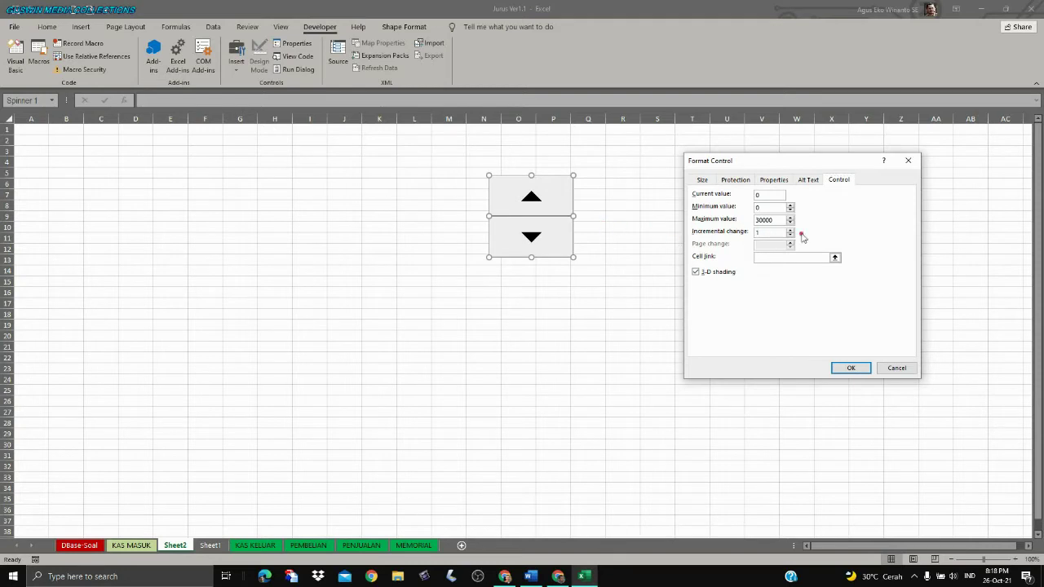
{"action": "left_click_drag", "start_coordinate": [776, 220], "coordinate": [754, 220]}
{"action": "type", "text": "10"}
{"action": "left_click", "coordinate": [775, 258]}
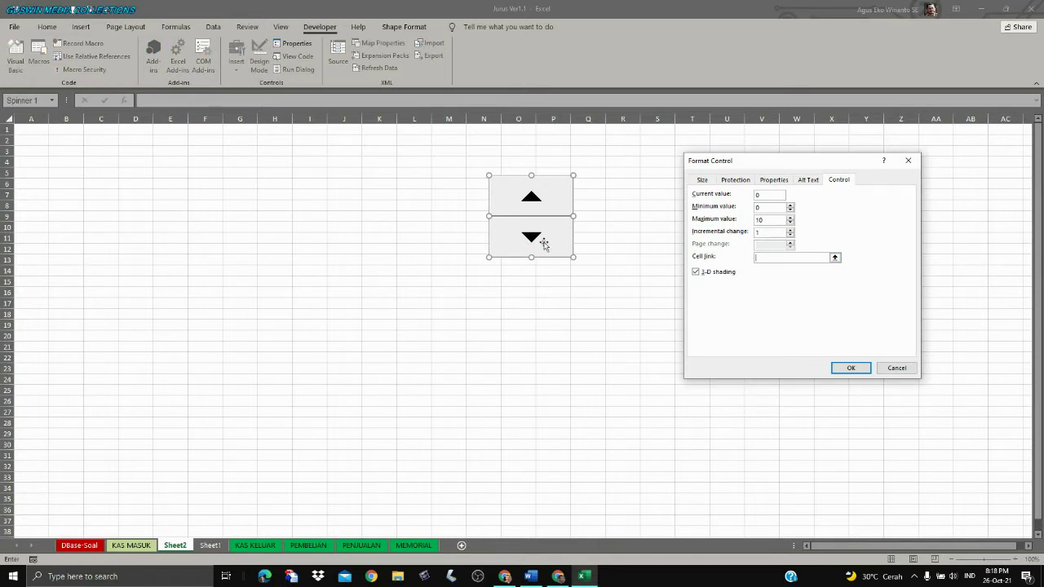
{"action": "left_click", "coordinate": [624, 219]}
{"action": "left_click", "coordinate": [849, 368]}
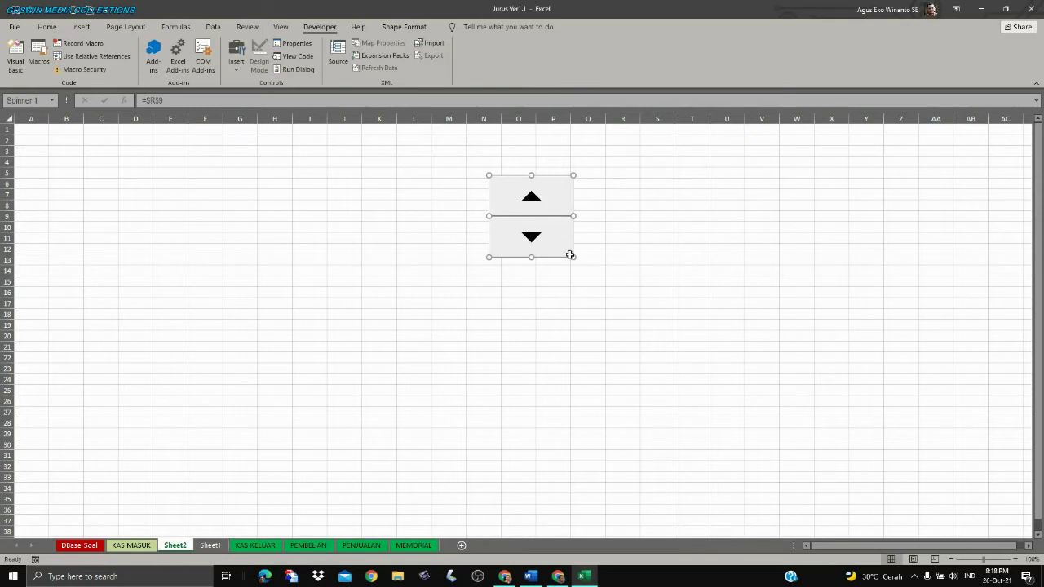
{"action": "left_click", "coordinate": [580, 281]}
Step the spinner so R9 shows 1, then merge, centre and middle-align R7:S10.
{"action": "left_click", "coordinate": [531, 207]}
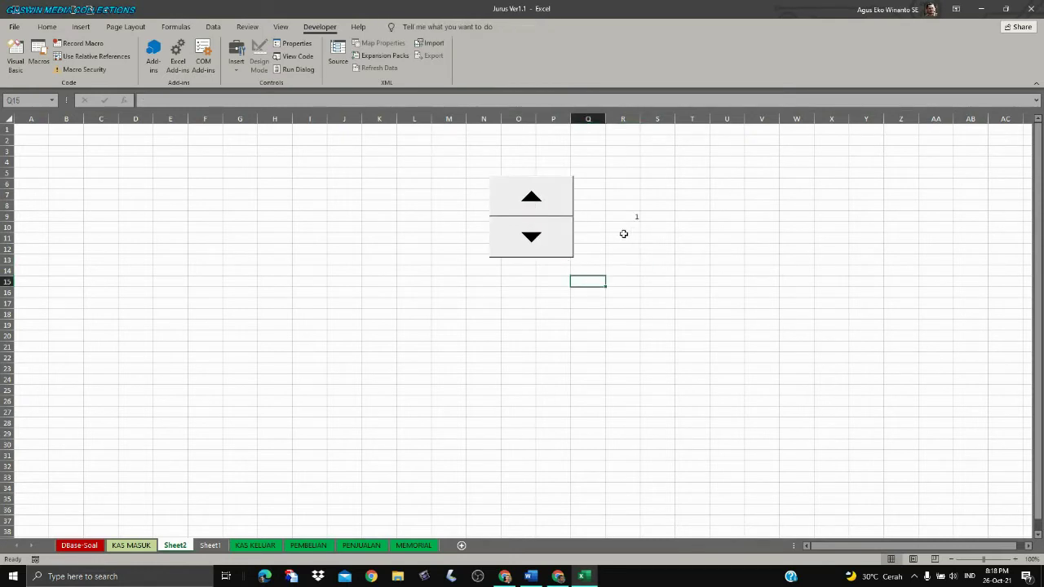
{"action": "left_click", "coordinate": [631, 220]}
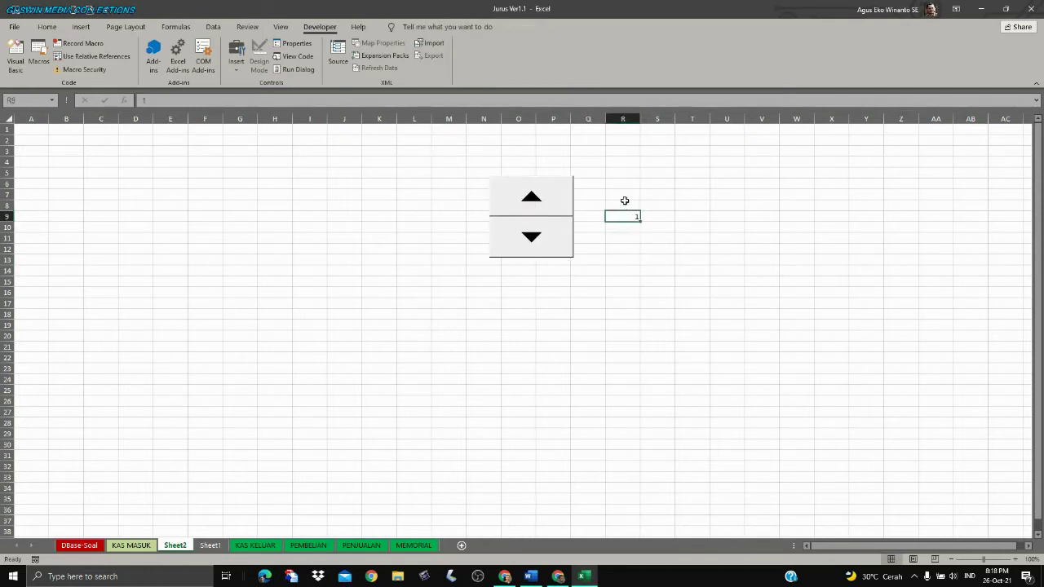
{"action": "left_click_drag", "start_coordinate": [624, 201], "coordinate": [668, 231]}
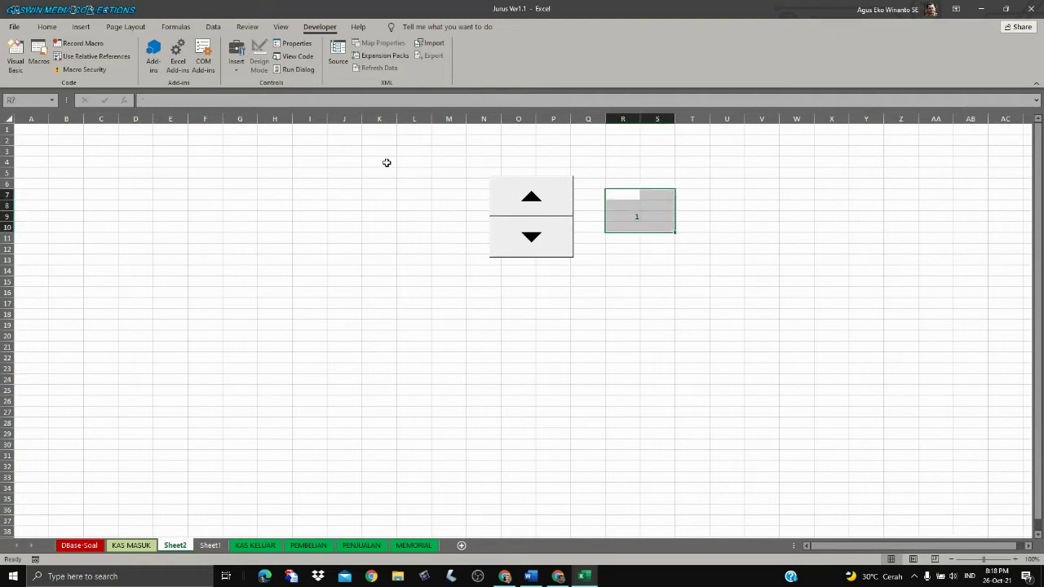
{"action": "left_click", "coordinate": [47, 26]}
{"action": "left_click", "coordinate": [313, 65]}
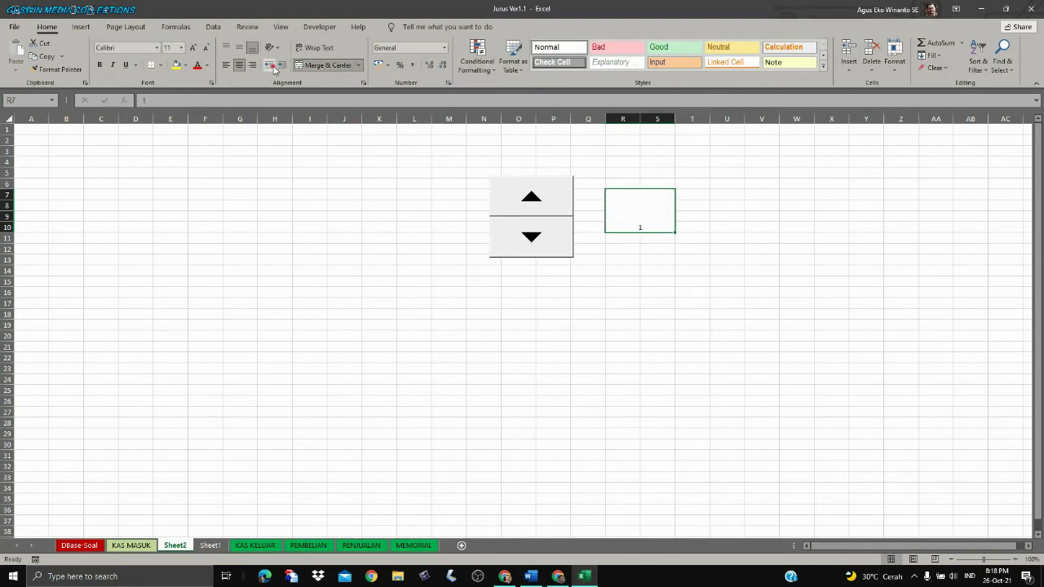
{"action": "left_click", "coordinate": [242, 49]}
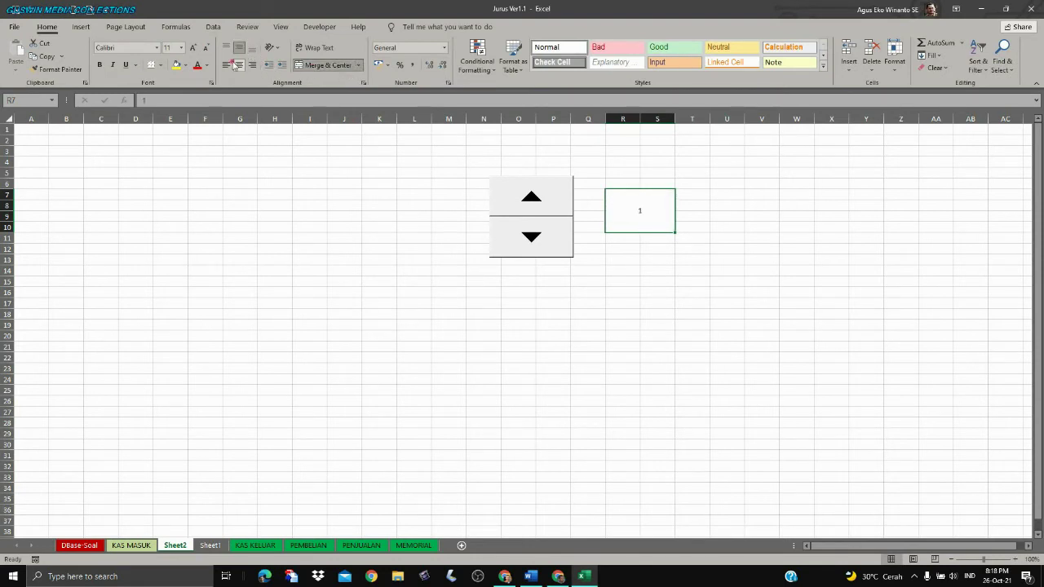
Set the merged number's font size to 36.
{"action": "left_click", "coordinate": [193, 47]}
{"action": "left_click", "coordinate": [193, 47]}
{"action": "left_click", "coordinate": [193, 47]}
{"action": "left_click", "coordinate": [193, 48]}
{"action": "left_click", "coordinate": [193, 48]}
{"action": "left_click", "coordinate": [193, 48]}
{"action": "left_click", "coordinate": [195, 48]}
{"action": "left_click", "coordinate": [195, 48]}
{"action": "left_click", "coordinate": [196, 50]}
{"action": "left_click", "coordinate": [196, 50]}
{"action": "left_click", "coordinate": [205, 48]}
{"action": "left_click", "coordinate": [204, 48]}
{"action": "left_click", "coordinate": [186, 65]}
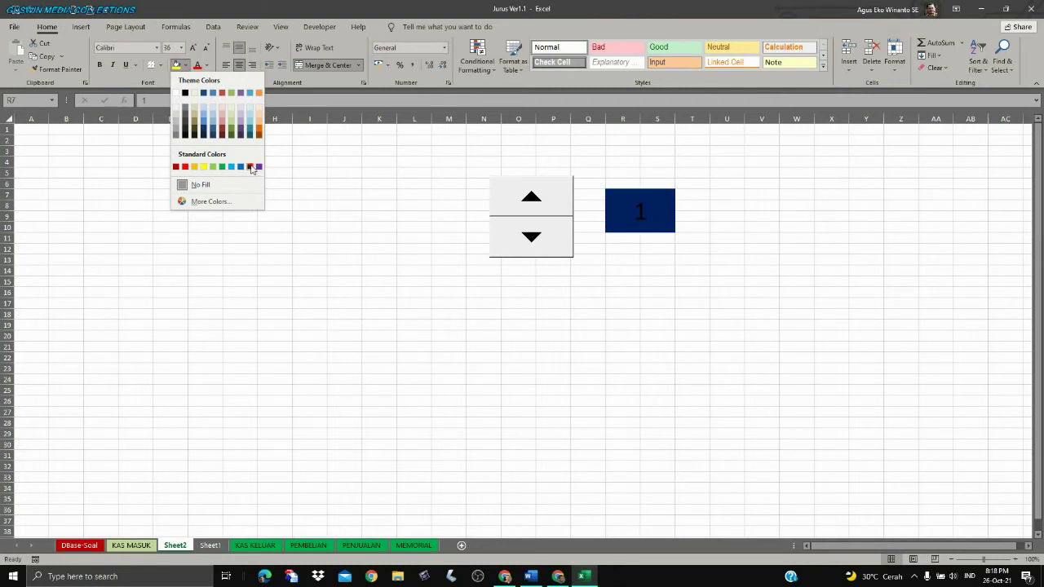
Give the merged number a navy fill, white text and the Consolas font.
{"action": "left_click", "coordinate": [250, 166]}
{"action": "left_click", "coordinate": [206, 65]}
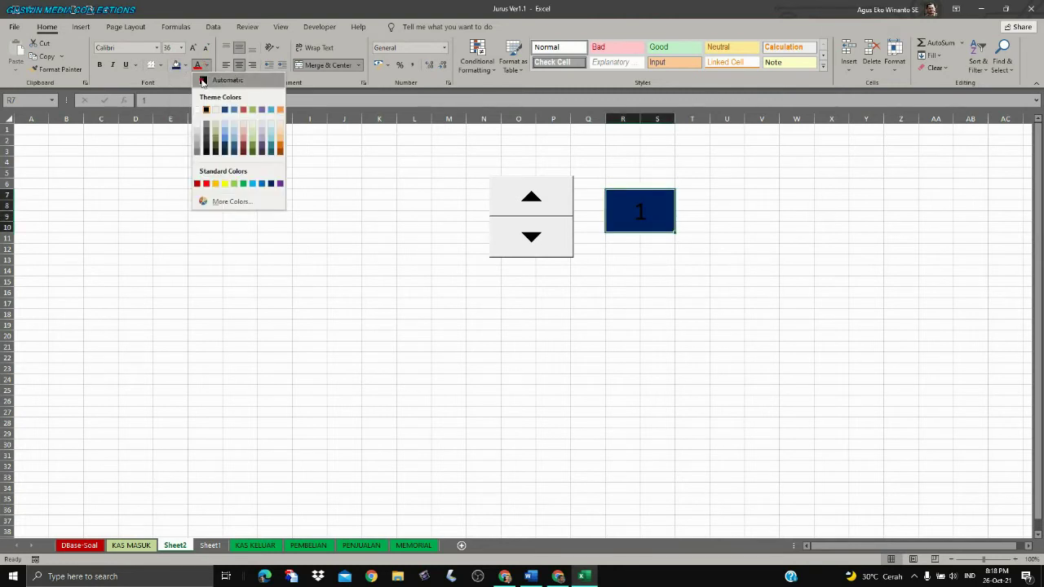
{"action": "left_click", "coordinate": [198, 110]}
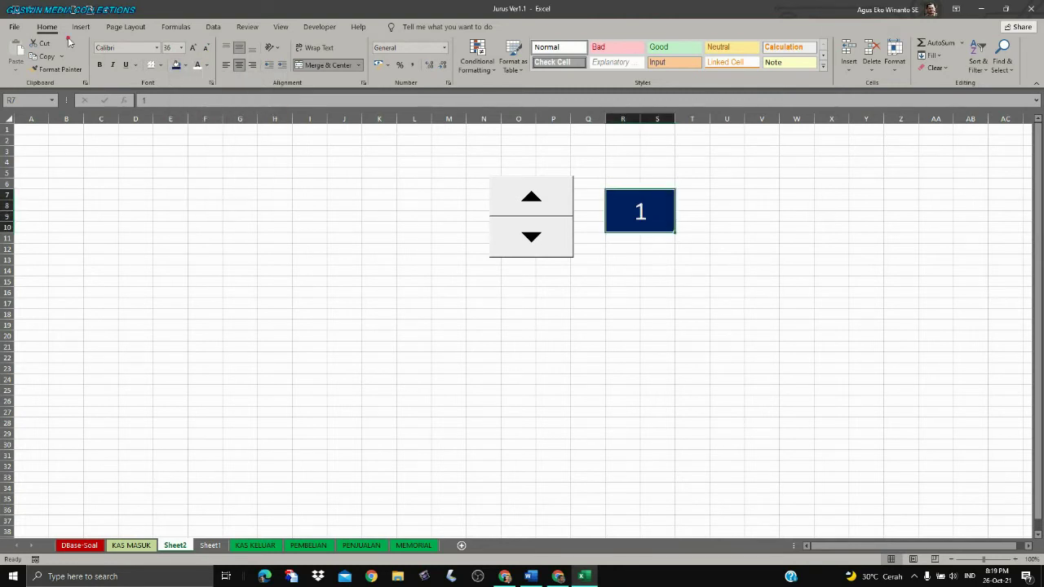
{"action": "left_click", "coordinate": [155, 49]}
{"action": "scroll", "coordinate": [175, 277], "scroll_direction": "down", "scroll_amount": 3}
{"action": "scroll", "coordinate": [176, 294], "scroll_direction": "down", "scroll_amount": 5}
{"action": "scroll", "coordinate": [176, 294], "scroll_direction": "down", "scroll_amount": 2}
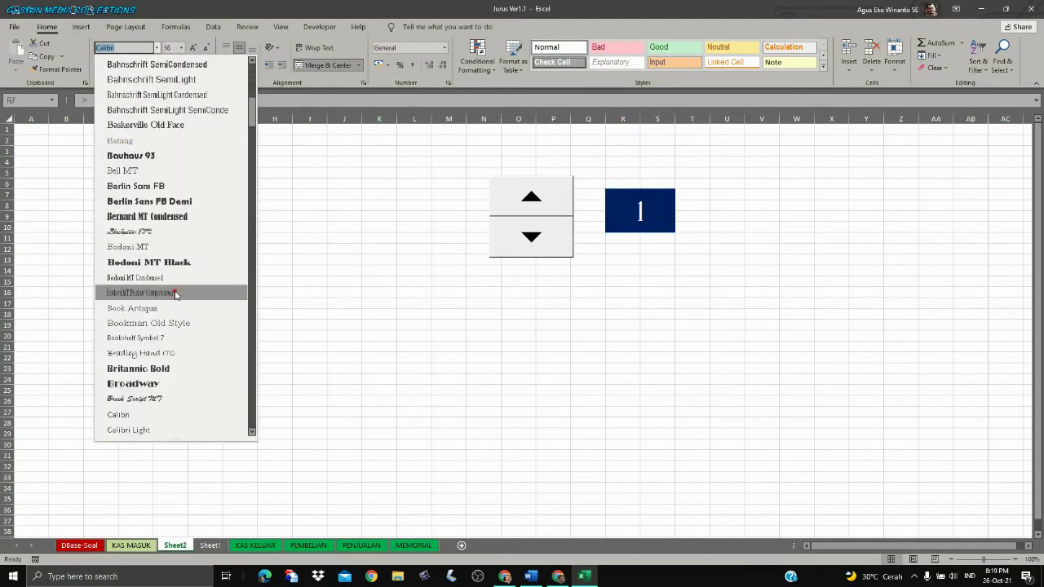
{"action": "scroll", "coordinate": [175, 295], "scroll_direction": "down", "scroll_amount": 3}
{"action": "scroll", "coordinate": [175, 295], "scroll_direction": "down", "scroll_amount": 2}
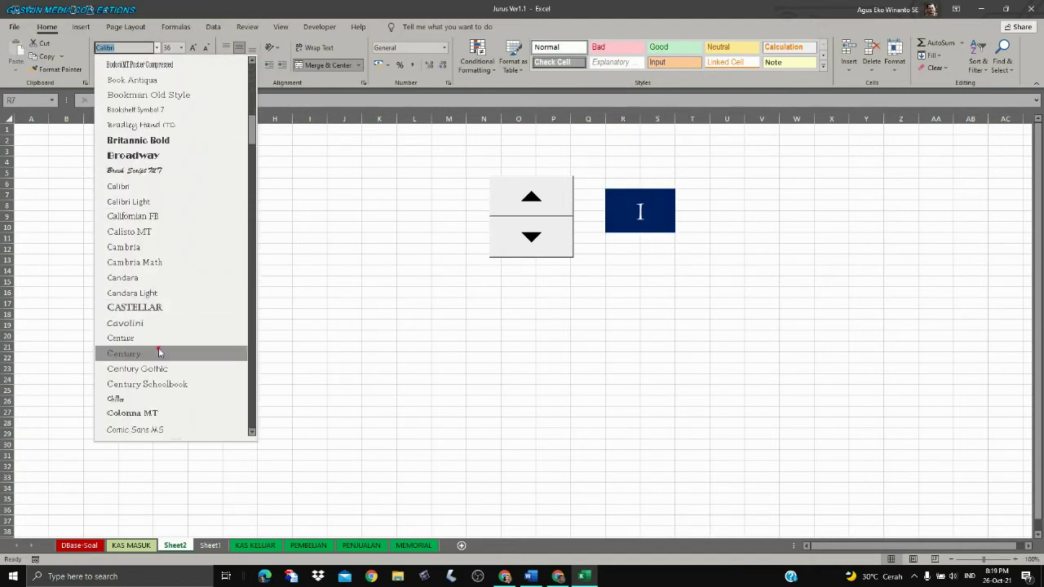
{"action": "scroll", "coordinate": [162, 363], "scroll_direction": "down", "scroll_amount": 3}
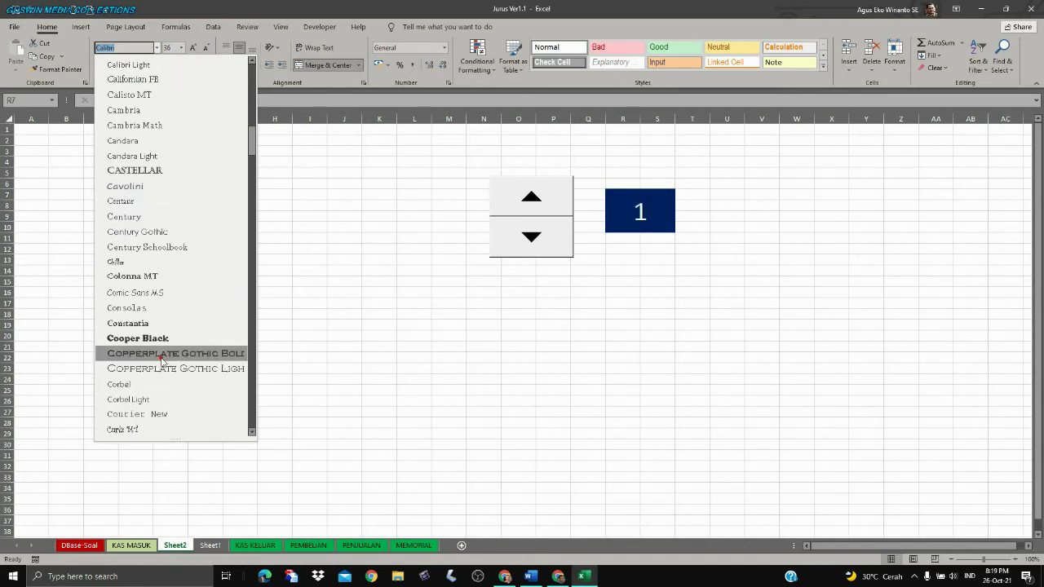
{"action": "left_click", "coordinate": [147, 308]}
{"action": "left_click", "coordinate": [559, 334]}
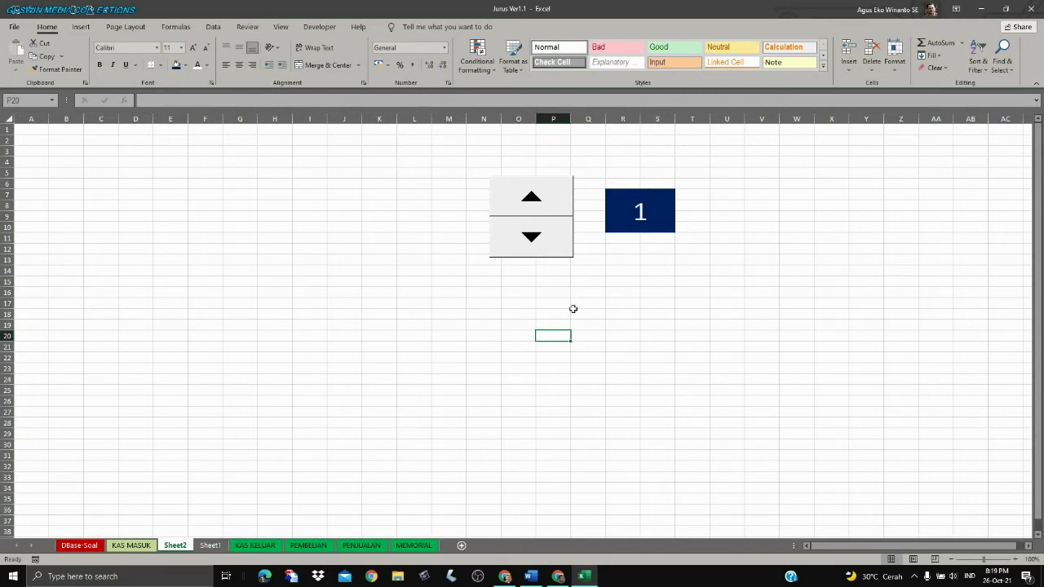
Test the spinner: lower the number toward 0, raise it to 10, then lower it to 3.
{"action": "left_click", "coordinate": [531, 203]}
{"action": "left_click", "coordinate": [540, 241]}
{"action": "left_click", "coordinate": [541, 241]}
{"action": "left_click", "coordinate": [540, 242]}
{"action": "left_click", "coordinate": [542, 243]}
{"action": "left_click", "coordinate": [550, 203]}
{"action": "left_click", "coordinate": [549, 203]}
{"action": "left_click", "coordinate": [549, 205]}
{"action": "left_click", "coordinate": [549, 205]}
{"action": "left_click", "coordinate": [549, 206]}
{"action": "left_click", "coordinate": [549, 206]}
{"action": "double_click", "coordinate": [549, 205]}
{"action": "double_click", "coordinate": [549, 205]}
{"action": "left_click", "coordinate": [543, 239]}
{"action": "double_click", "coordinate": [545, 241]}
{"action": "double_click", "coordinate": [544, 242]}
{"action": "double_click", "coordinate": [544, 241]}
Change the spin button's maximum value from 10 to 20 in Format Control.
{"action": "left_click", "coordinate": [677, 248]}
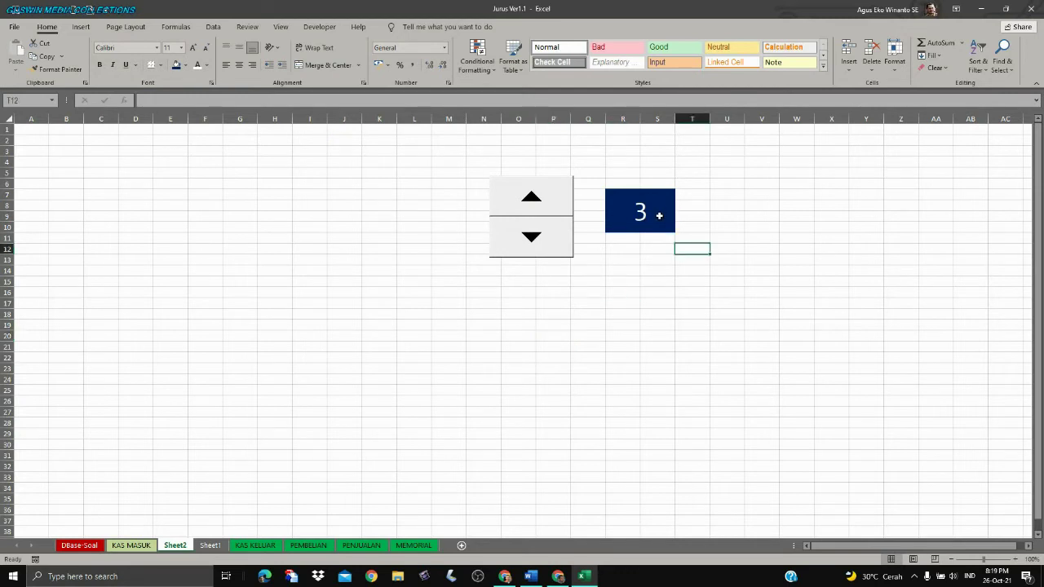
{"action": "right_click", "coordinate": [538, 209]}
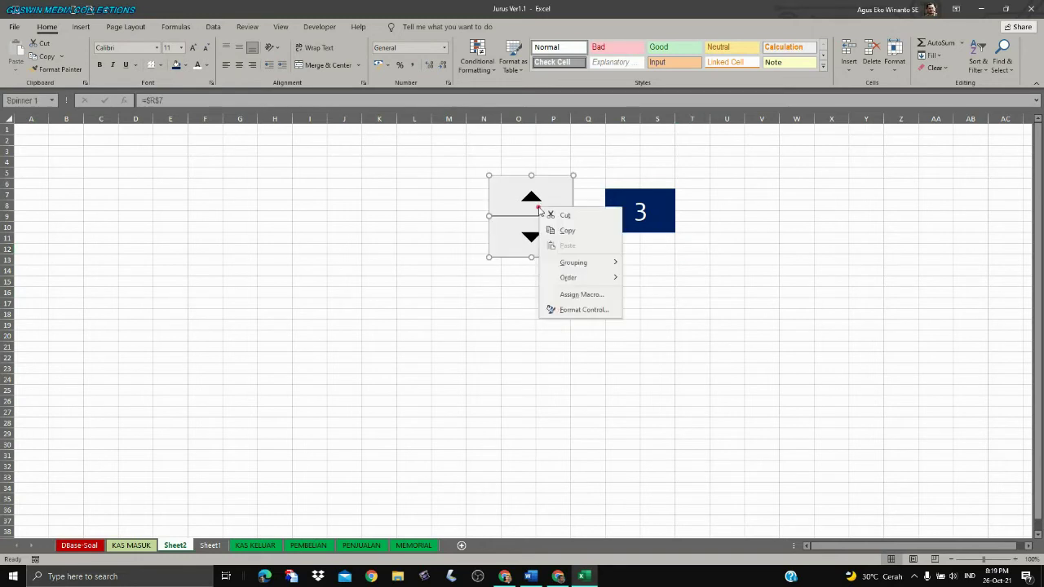
{"action": "left_click", "coordinate": [320, 29]}
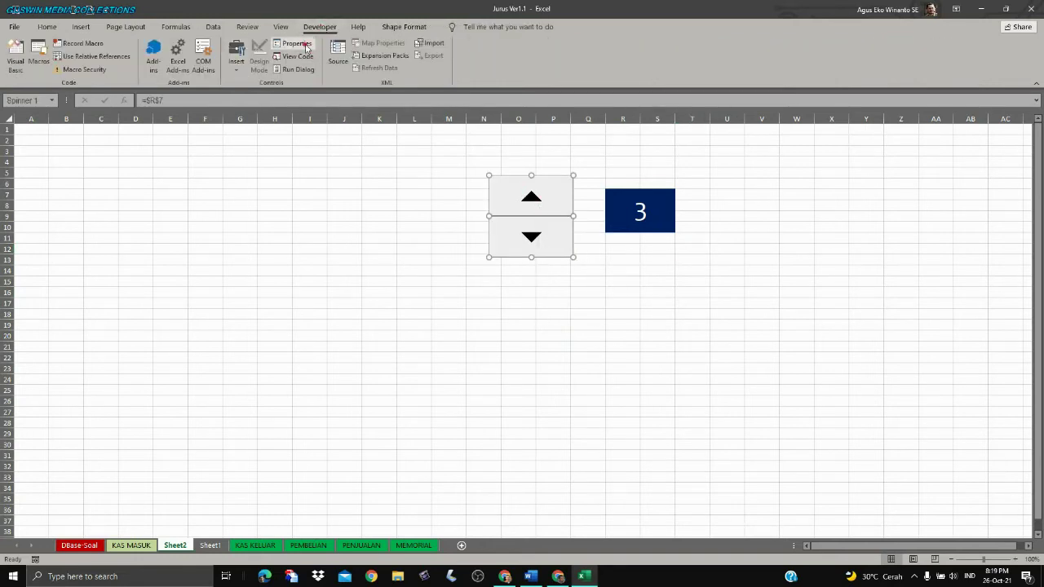
{"action": "left_click", "coordinate": [297, 44]}
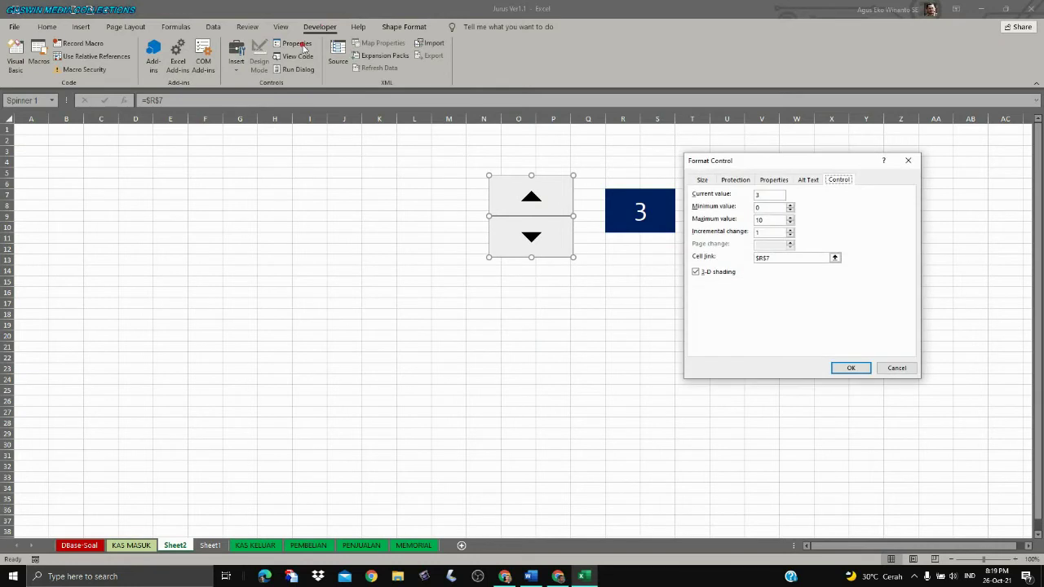
{"action": "double_click", "coordinate": [768, 219]}
{"action": "left_click", "coordinate": [851, 368]}
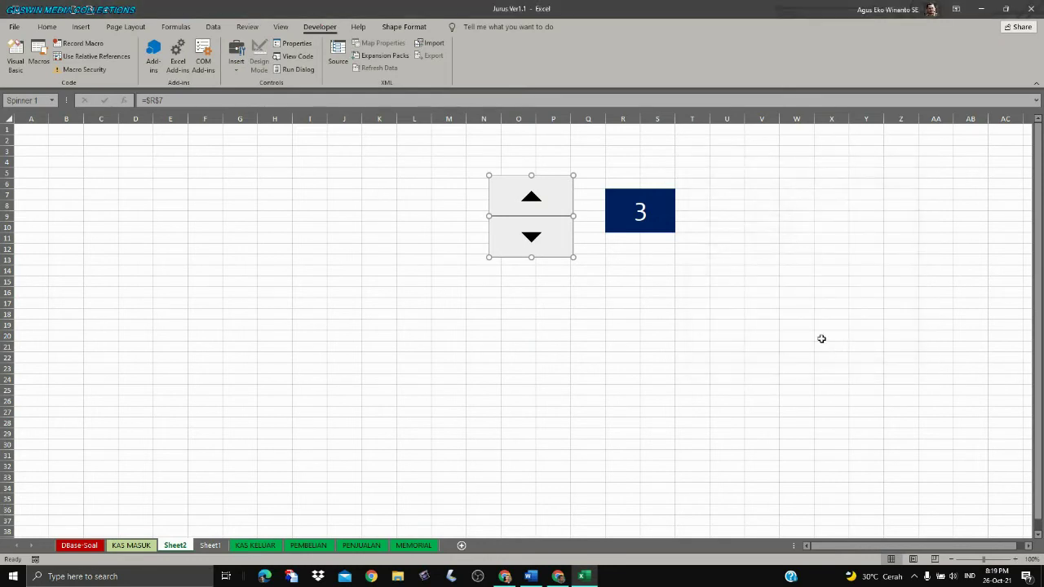
{"action": "left_click", "coordinate": [797, 325]}
Count the navy number up to 20, then back down to its minimum of 0.
{"action": "left_click", "coordinate": [601, 290]}
{"action": "left_click", "coordinate": [540, 202]}
{"action": "left_click_drag", "start_coordinate": [540, 203], "coordinate": [540, 202]}
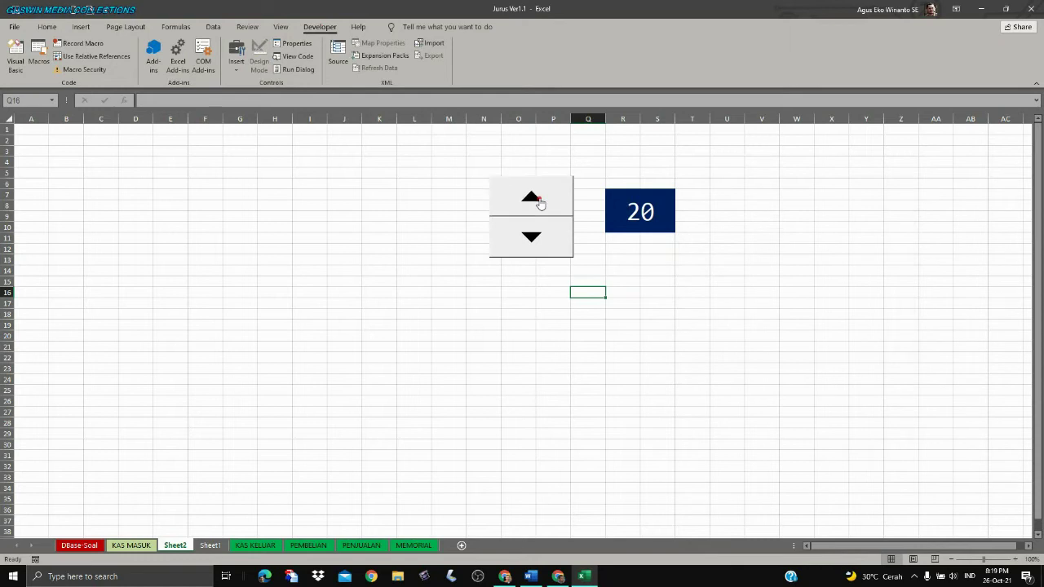
{"action": "left_click_drag", "start_coordinate": [548, 237], "coordinate": [548, 243]}
{"action": "left_click", "coordinate": [543, 210]}
{"action": "left_click", "coordinate": [543, 238]}
{"action": "left_click", "coordinate": [540, 244]}
{"action": "left_click", "coordinate": [551, 238], "text": "ctrl"}
Move the spin button to the top-left of Sheet2 (A2:C8) and step the number up to 11.
{"action": "left_click_drag", "start_coordinate": [552, 238], "coordinate": [92, 192]}
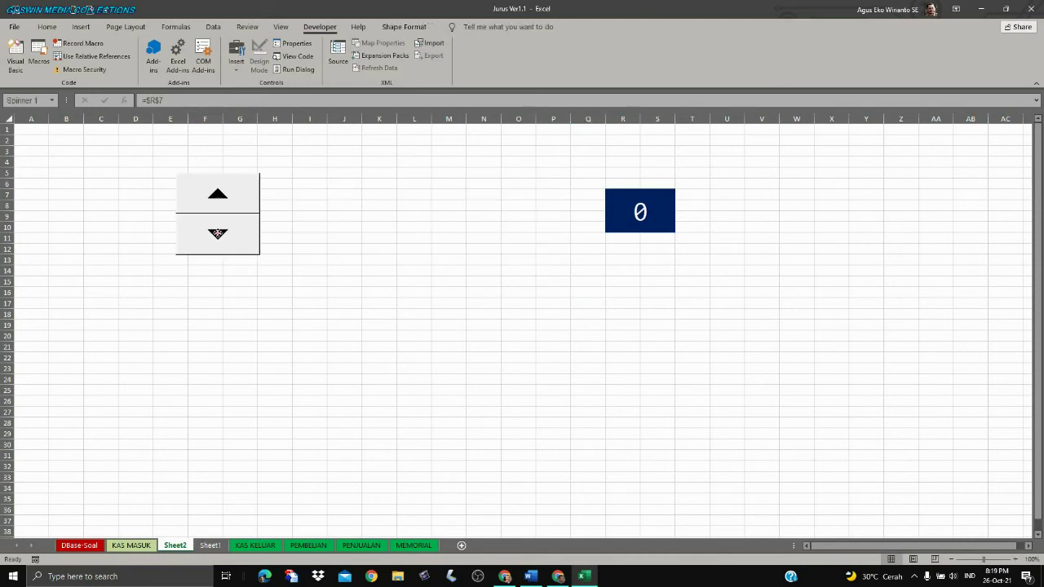
{"action": "left_click", "coordinate": [138, 243]}
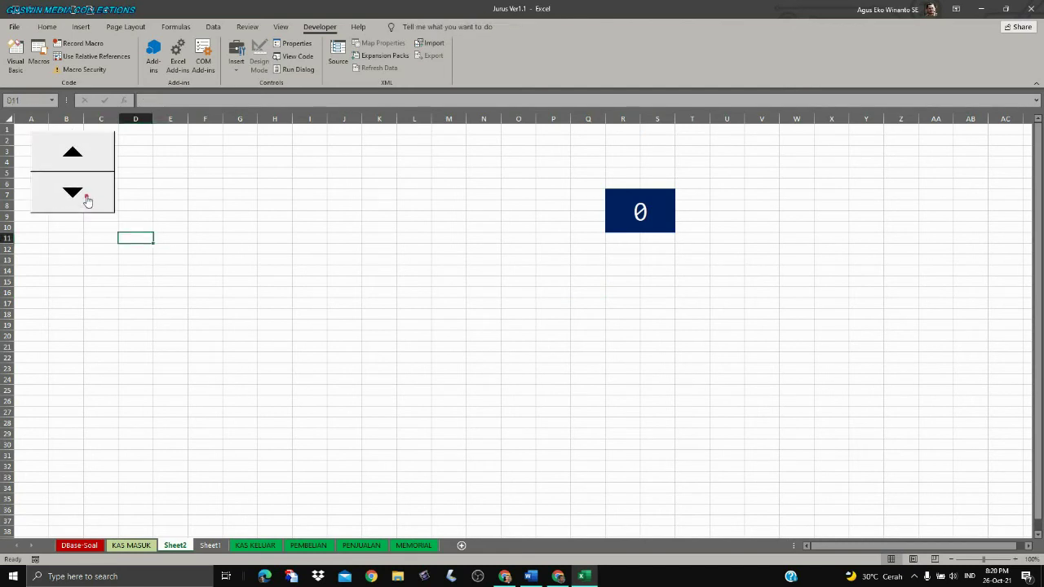
{"action": "left_click", "coordinate": [86, 154]}
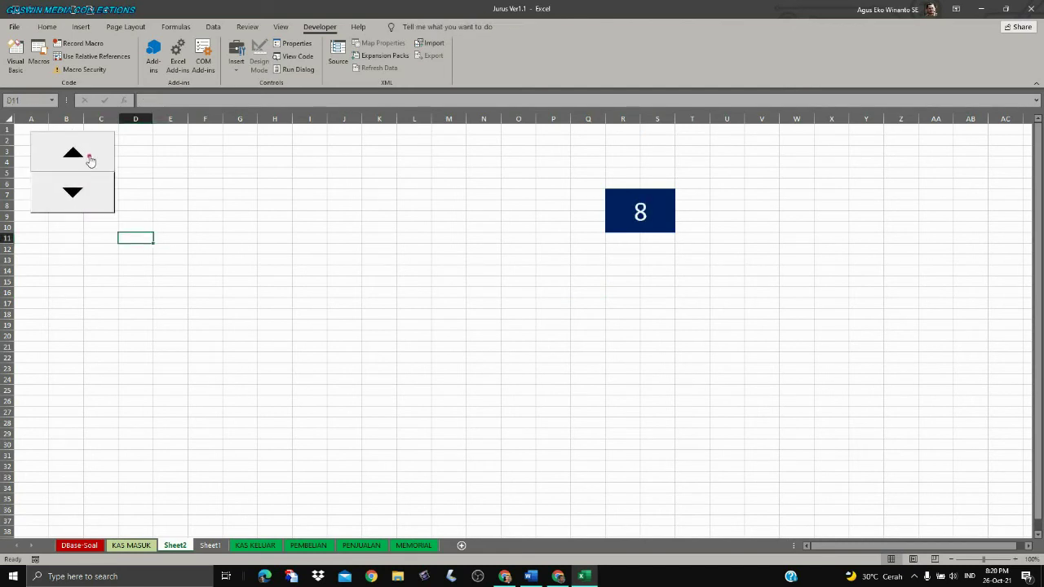
{"action": "left_click_drag", "start_coordinate": [518, 368], "coordinate": [553, 368]}
Relocate the navy number box to E3 beside the spinner and step it up to 20.
{"action": "left_click", "coordinate": [631, 235]}
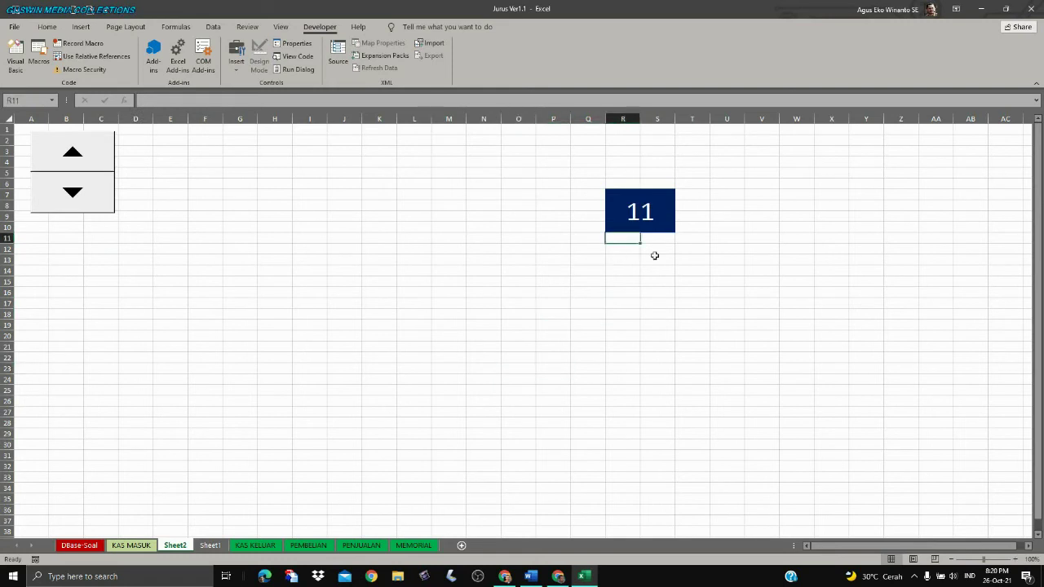
{"action": "left_click", "coordinate": [633, 217]}
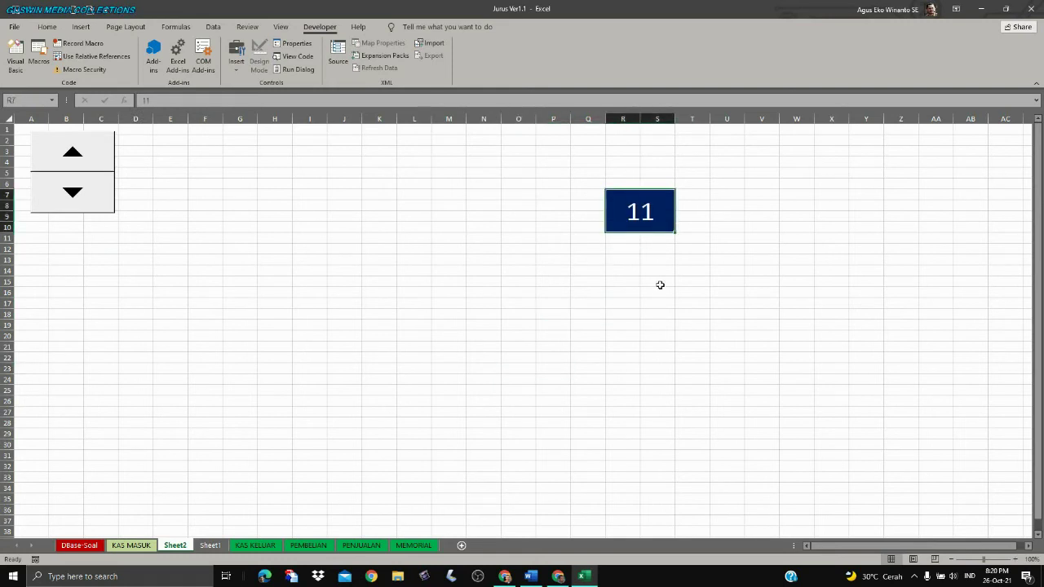
{"action": "key", "text": "ctrl+c"}
{"action": "left_click", "coordinate": [177, 152]}
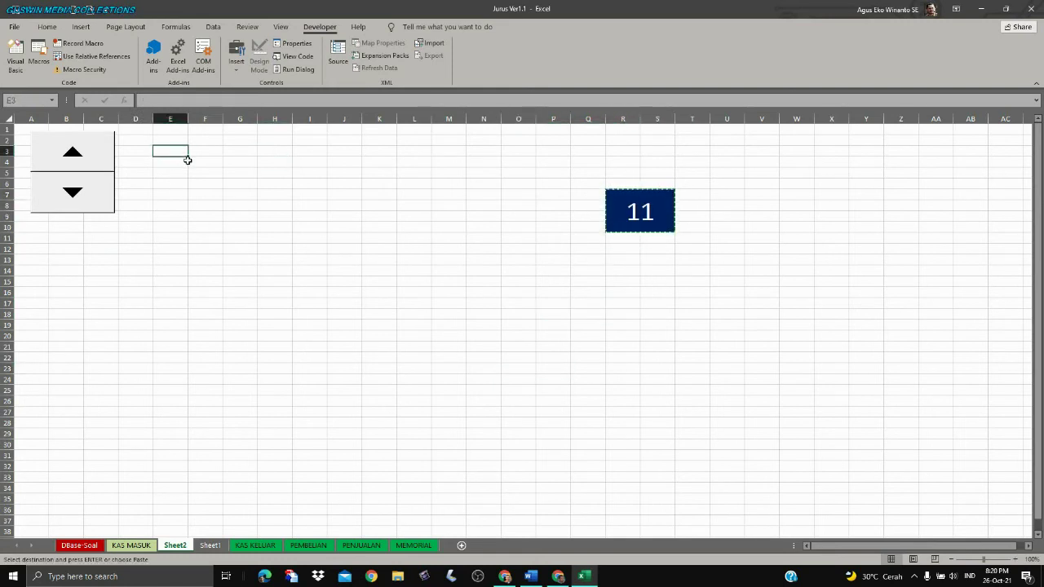
{"action": "key", "text": "Return"}
{"action": "left_click", "coordinate": [263, 301]}
{"action": "double_click", "coordinate": [91, 161]}
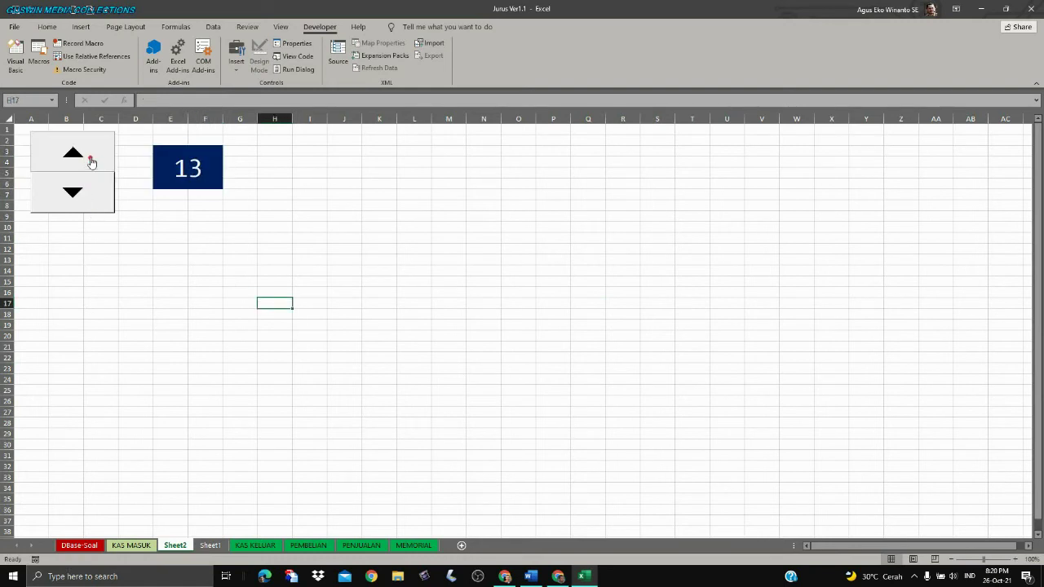
{"action": "left_click", "coordinate": [91, 162]}
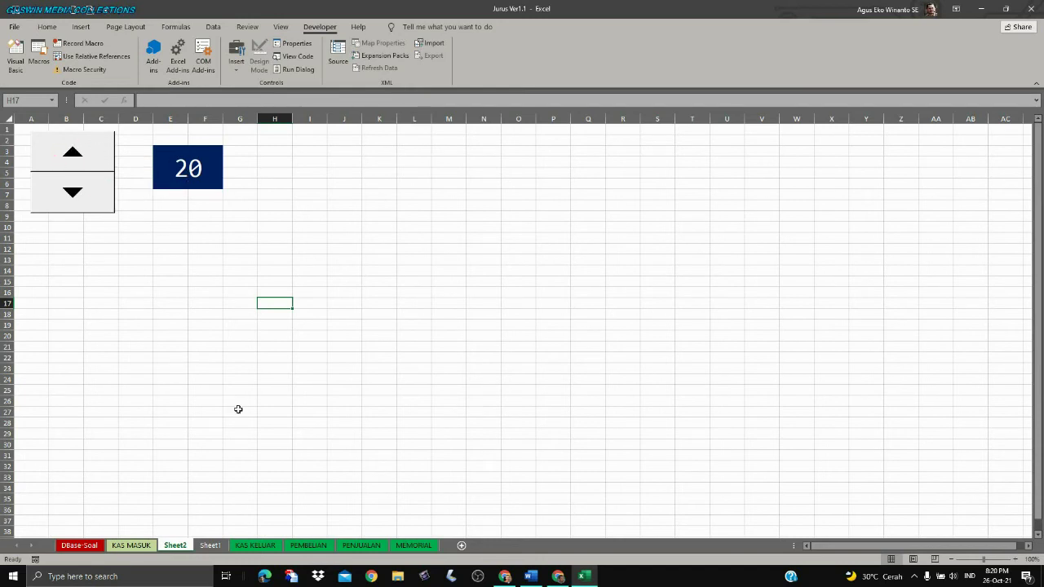
On KAS MASUK, cycle through transactions from 11 to 12 Desember 2020, then back to KK-04.
{"action": "left_click", "coordinate": [130, 544]}
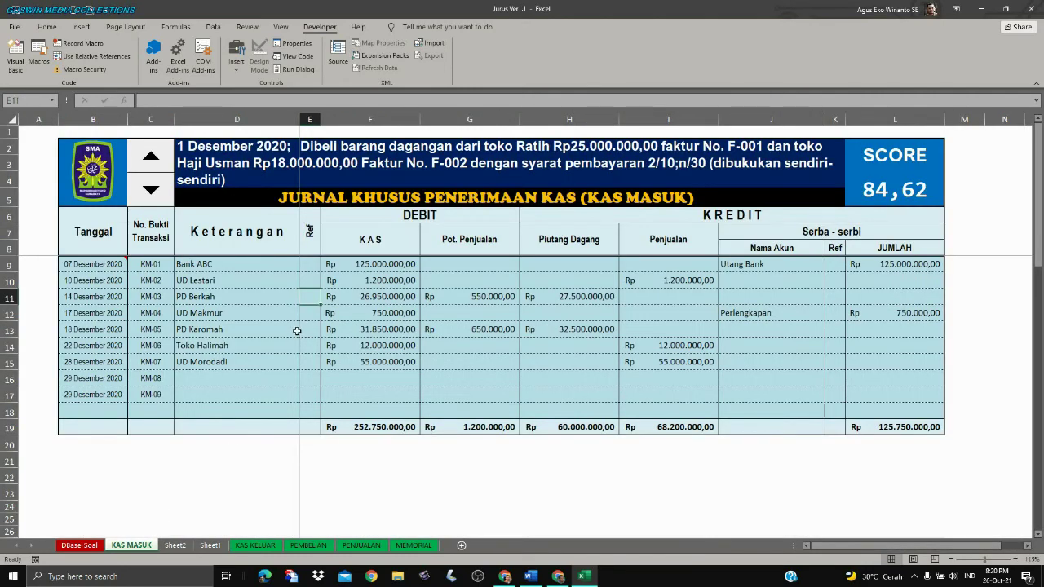
{"action": "left_click", "coordinate": [152, 191]}
{"action": "left_click", "coordinate": [153, 161]}
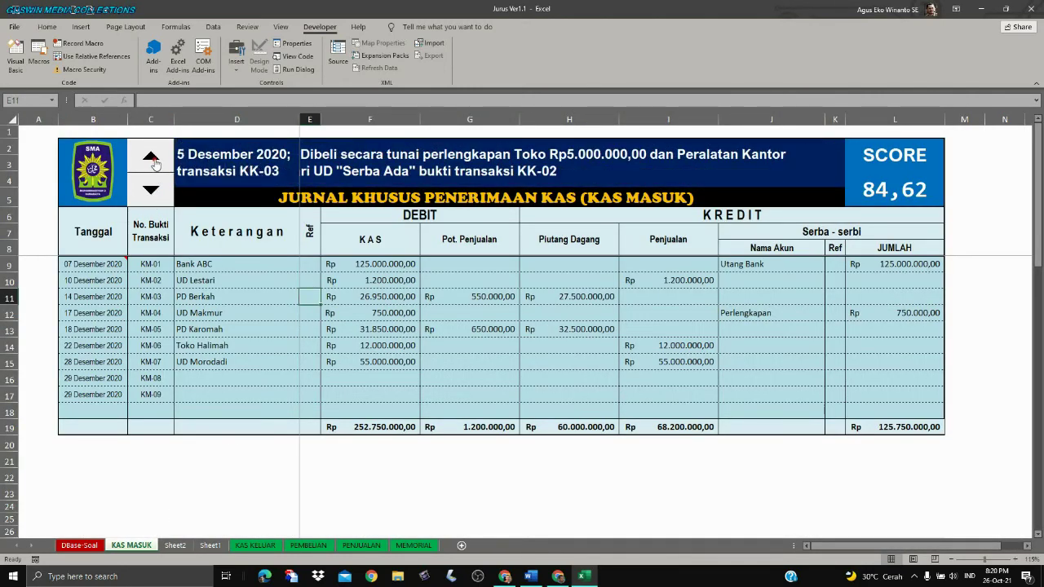
{"action": "left_click", "coordinate": [154, 162]}
{"action": "left_click", "coordinate": [152, 162]}
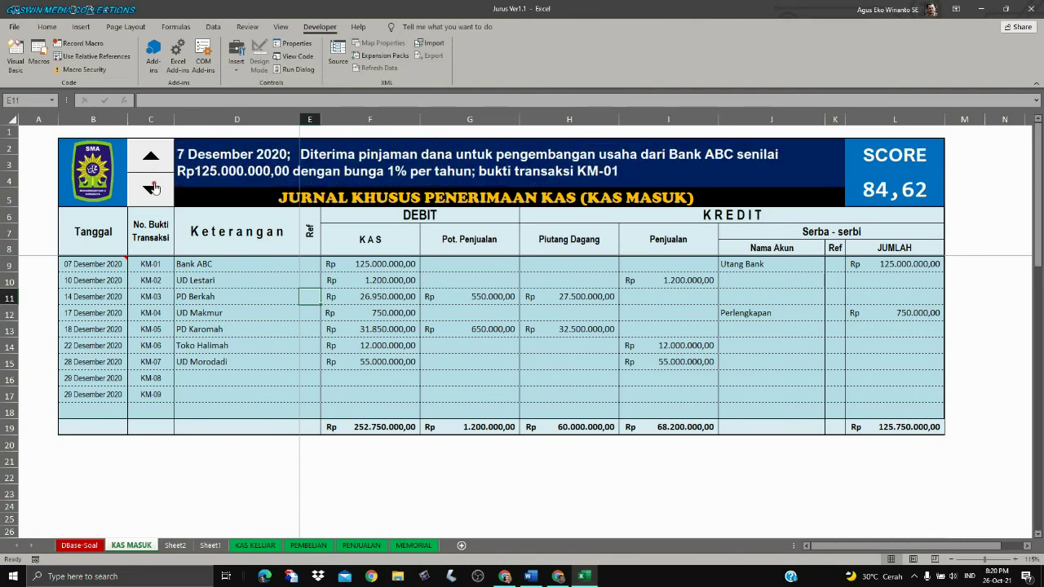
{"action": "left_click", "coordinate": [150, 161]}
{"action": "left_click", "coordinate": [150, 159]}
{"action": "left_click", "coordinate": [149, 159]}
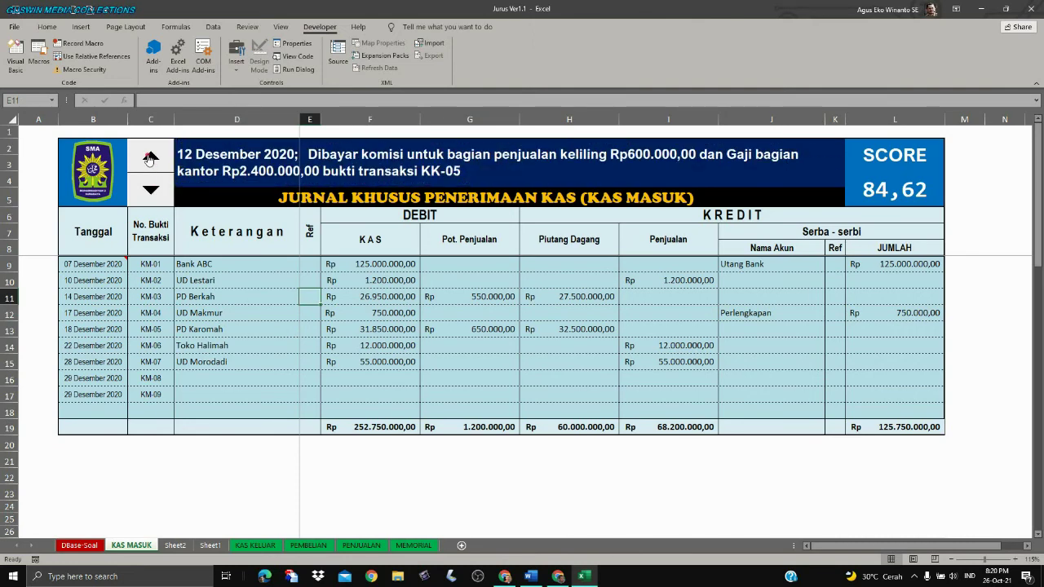
{"action": "left_click", "coordinate": [147, 200]}
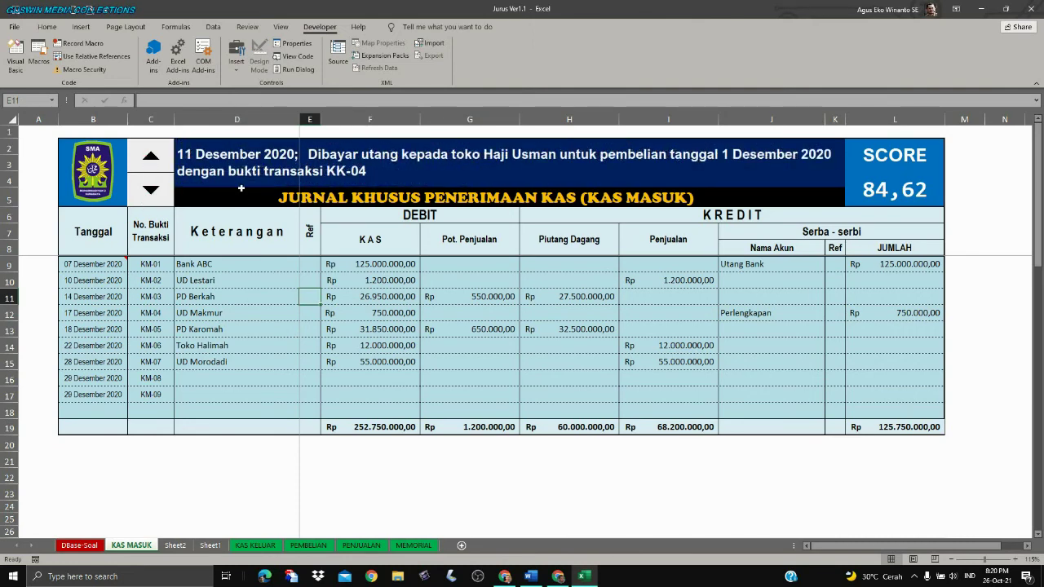
Switch between KAS MASUK, Sheet1 and Sheet2, then lower the Sheet2 number from 20 to 19.
{"action": "left_click", "coordinate": [496, 504]}
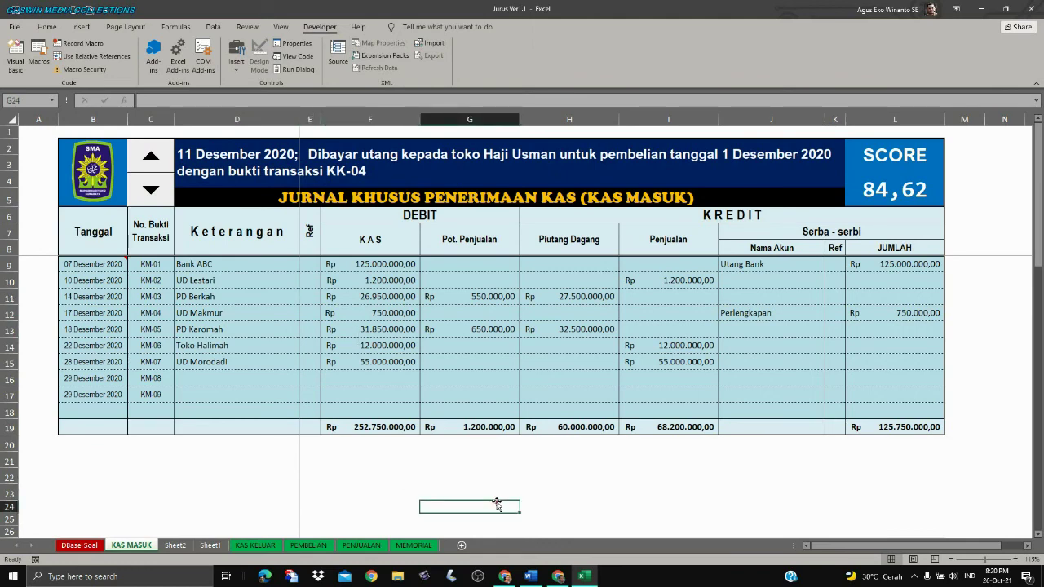
{"action": "left_click", "coordinate": [211, 545]}
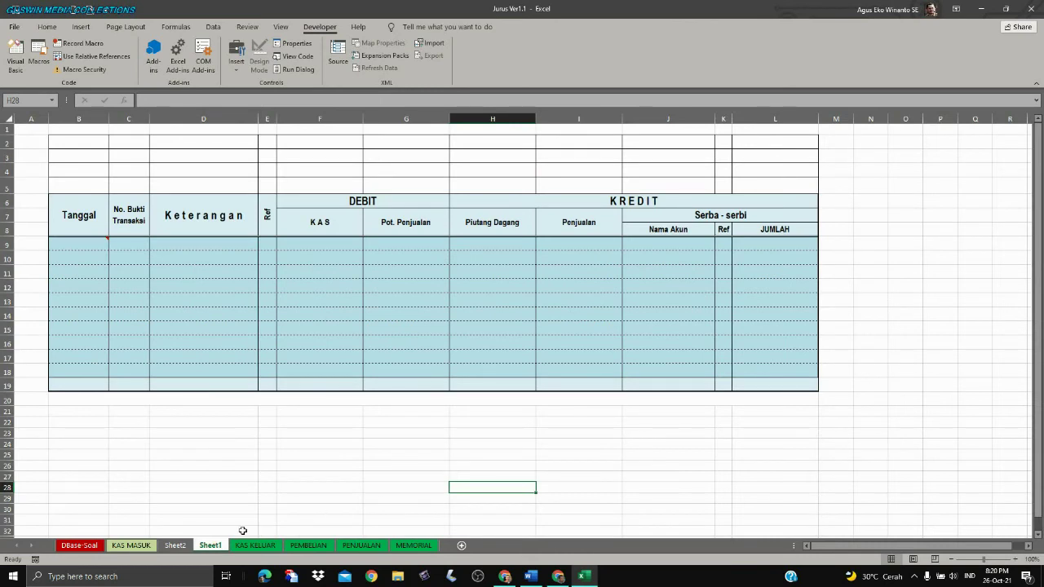
{"action": "left_click", "coordinate": [176, 546]}
{"action": "left_click", "coordinate": [378, 455]}
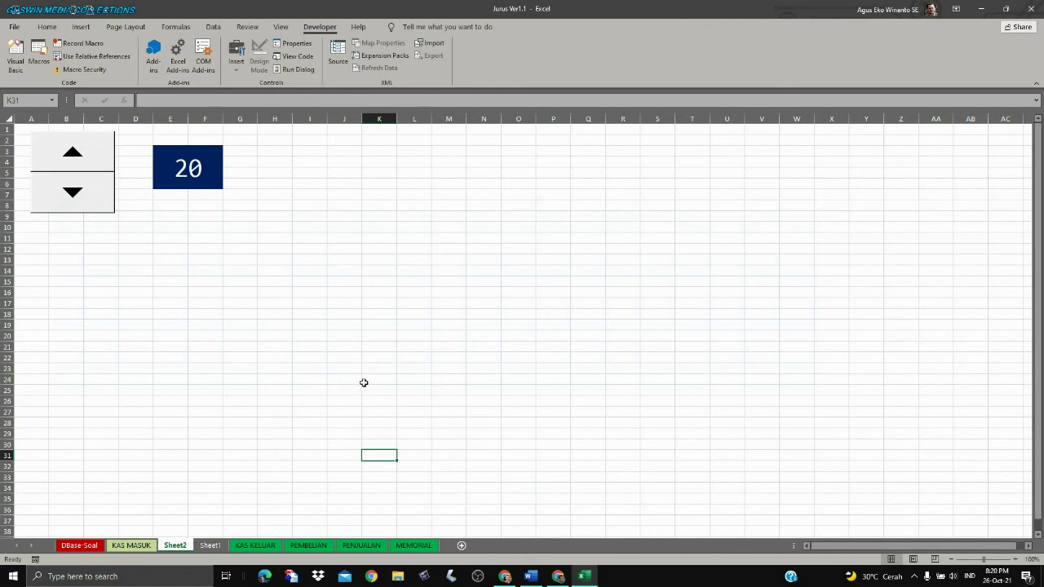
{"action": "left_click", "coordinate": [316, 351]}
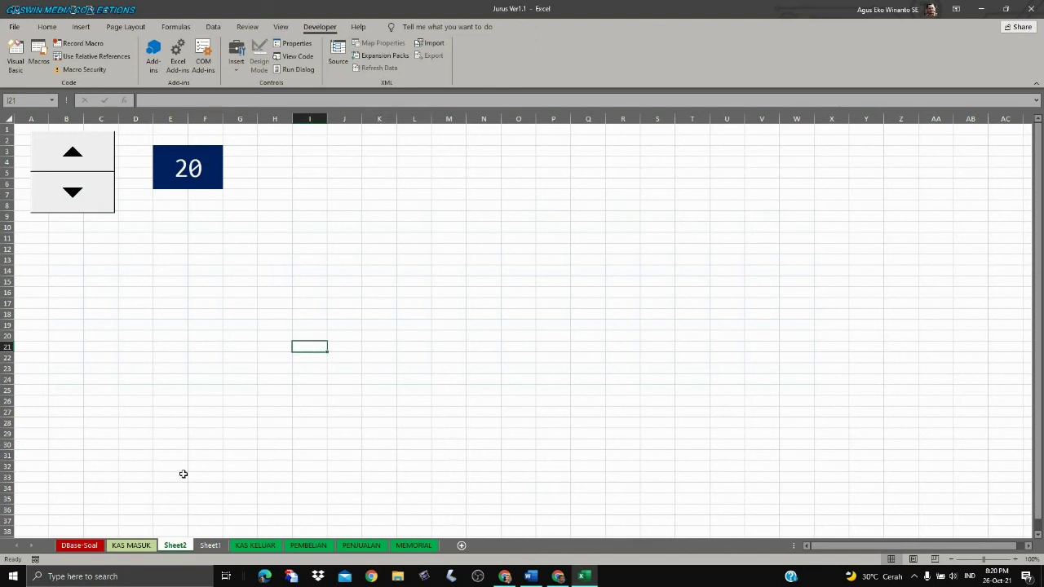
{"action": "left_click", "coordinate": [140, 545]}
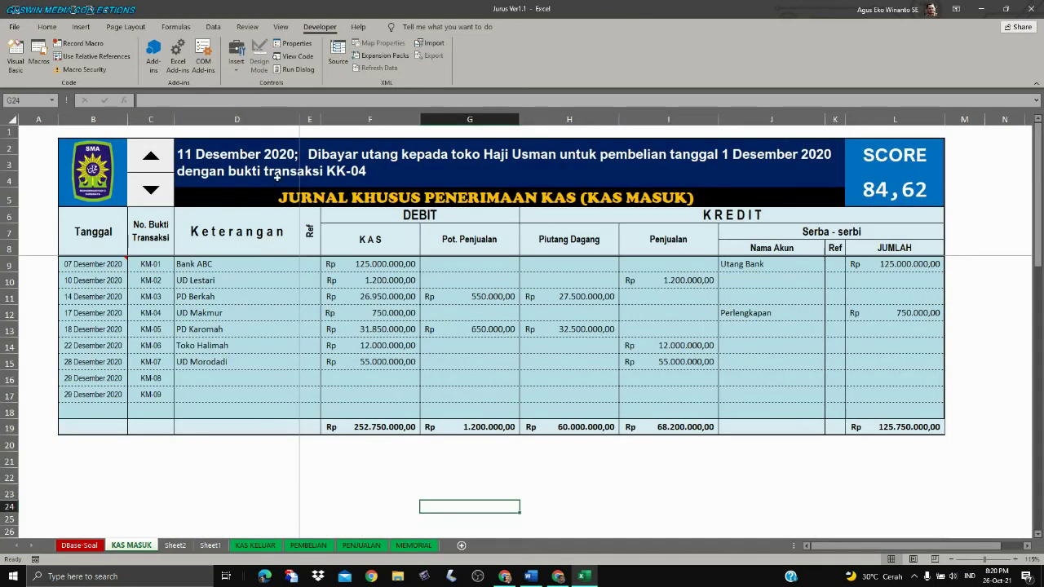
{"action": "left_click", "coordinate": [201, 547]}
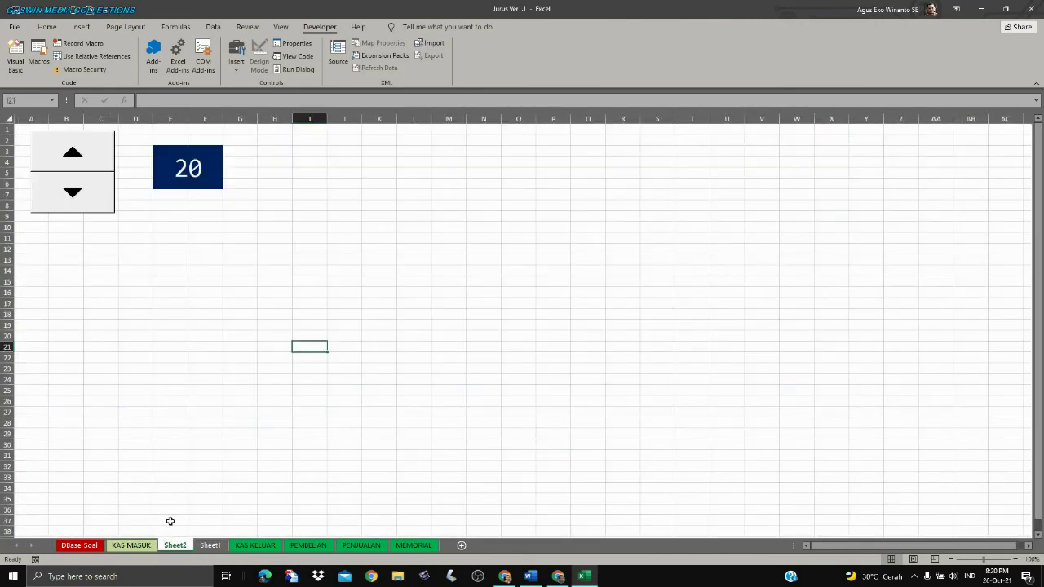
{"action": "left_click", "coordinate": [171, 547]}
{"action": "left_click", "coordinate": [81, 192]}
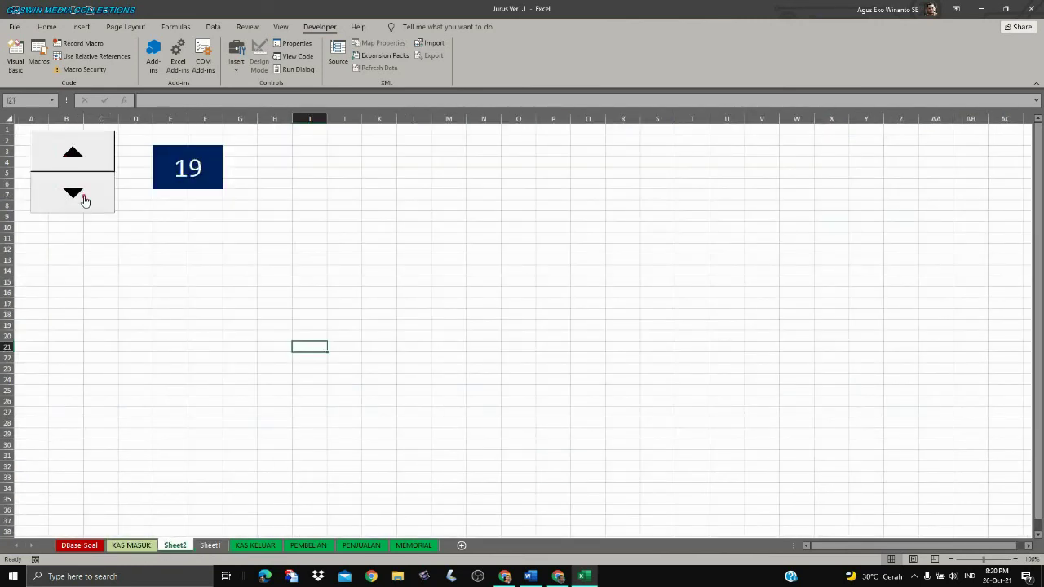